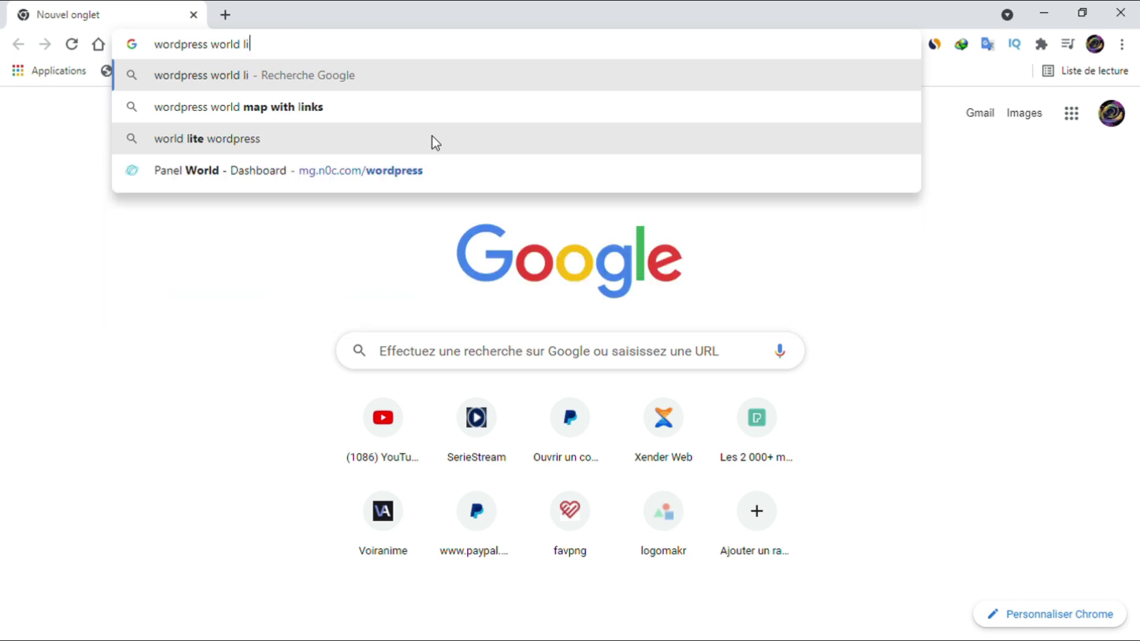
Search Google for "wordpress world lite" and open the Planet Hoster World Lite result.
key(Return)
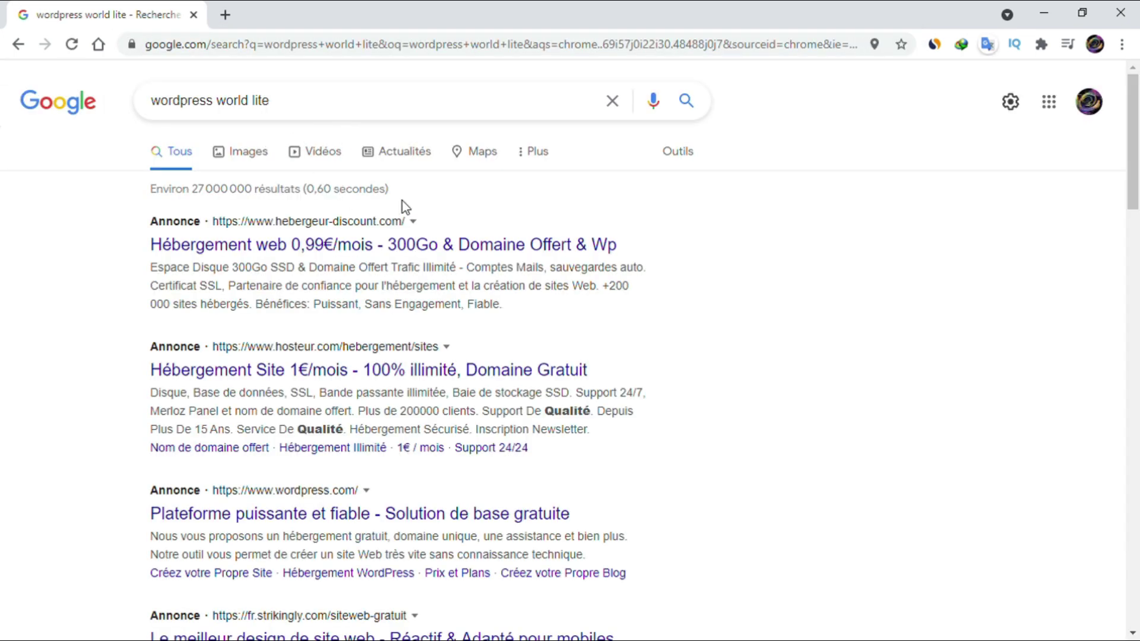
scroll(393, 199, down, 5)
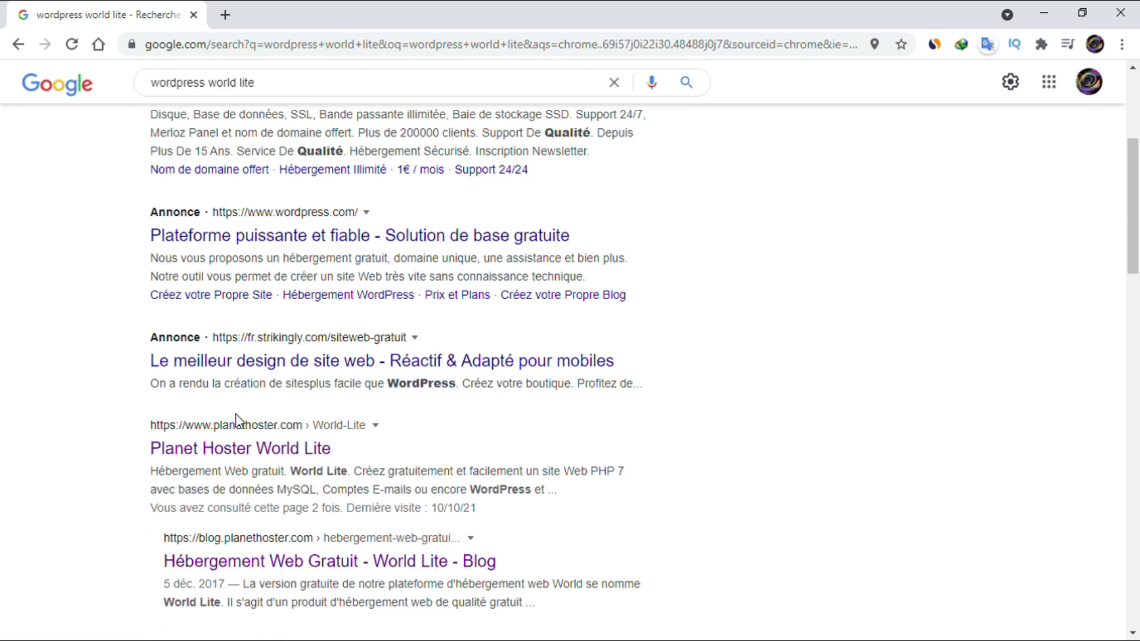
scroll(237, 420, down, 2)
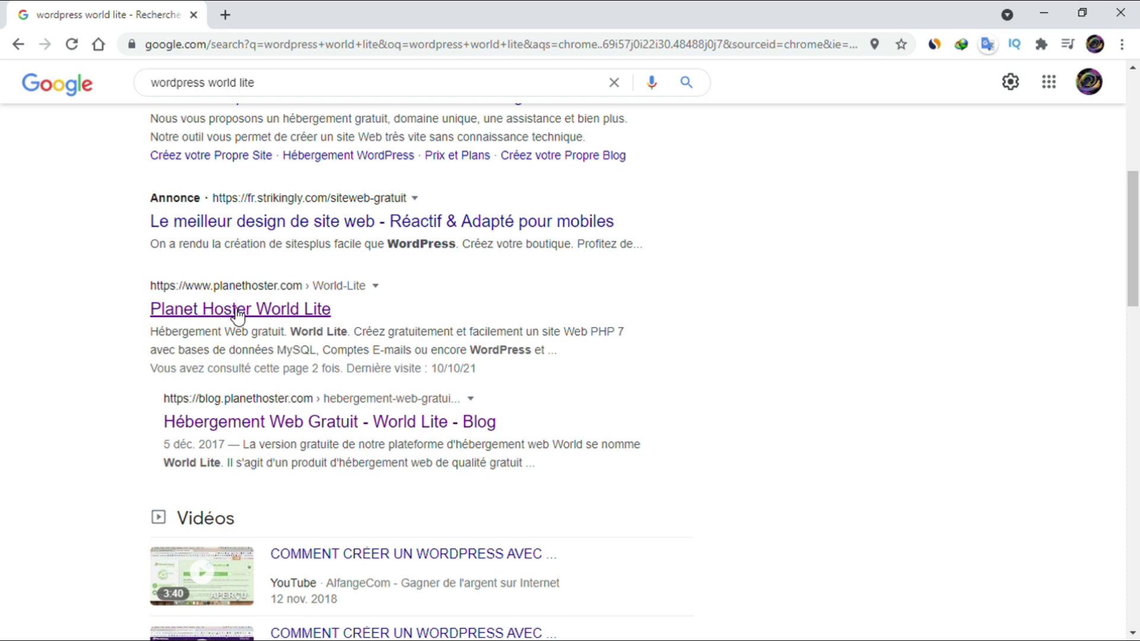
click(302, 310)
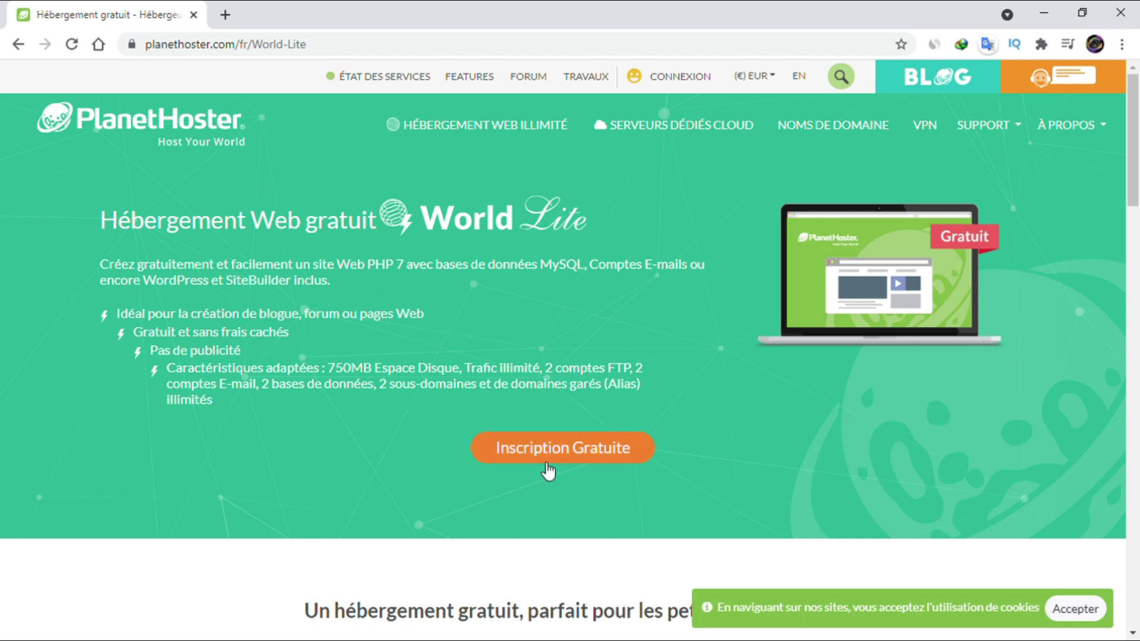
Start the free World Lite registration with the France datacenter and look up the domain kqbbusiness with the .go.yn.fr extension.
click(588, 456)
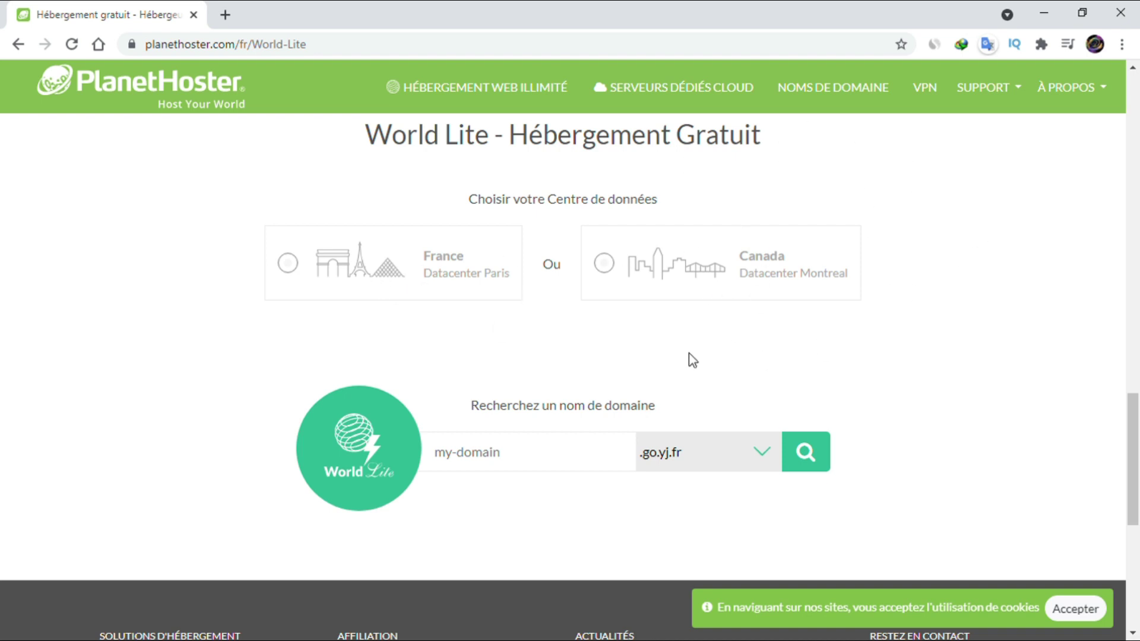
click(291, 272)
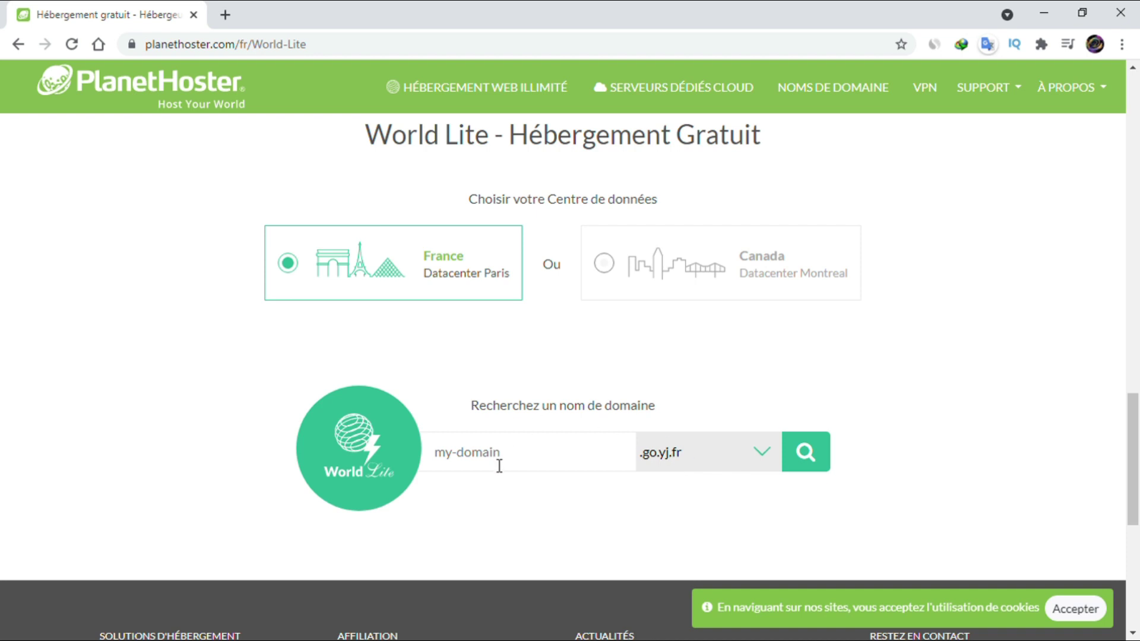
click(521, 460)
text(kqbbusiness)
click(777, 457)
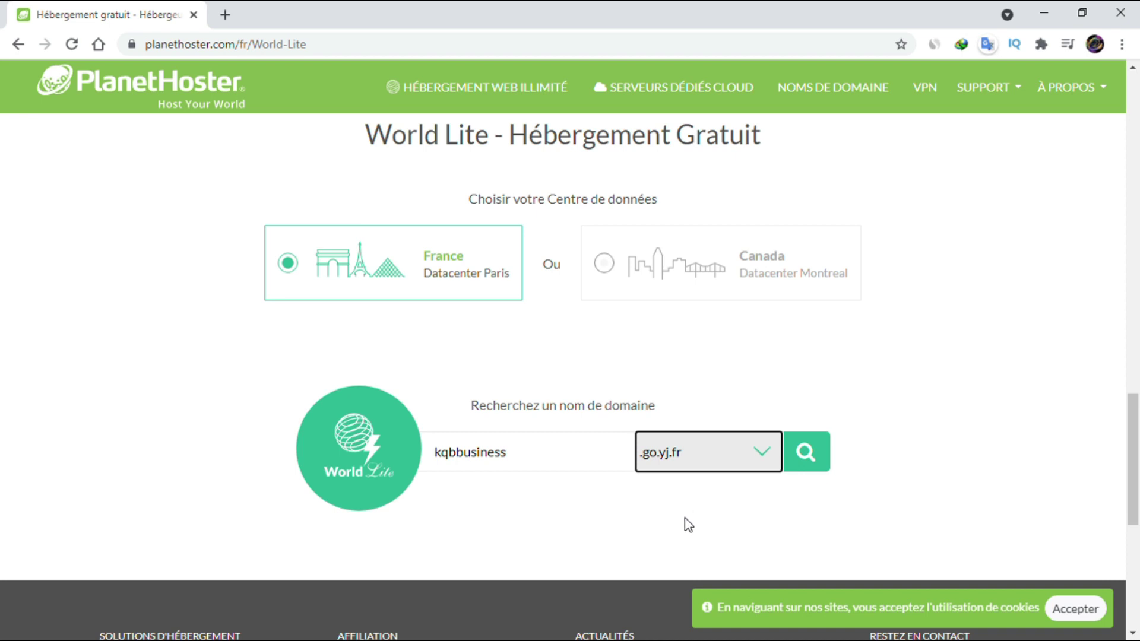
key(Down)
click(819, 465)
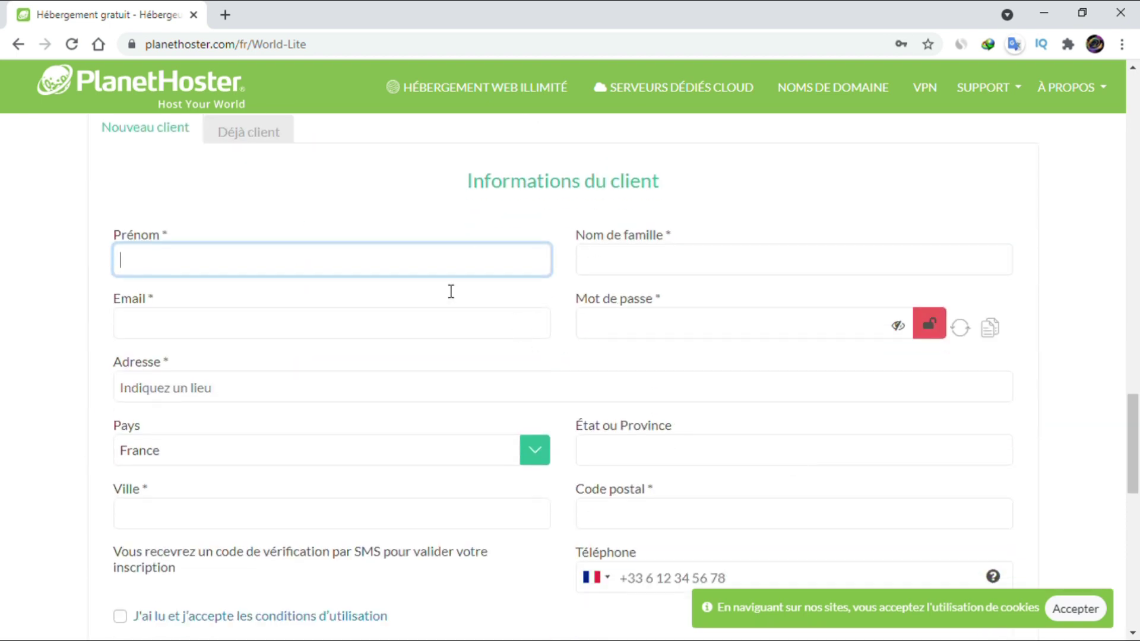
Review the selected datacenter and domain above the new-client form, including the new and existing client options.
scroll(421, 361, up, 2)
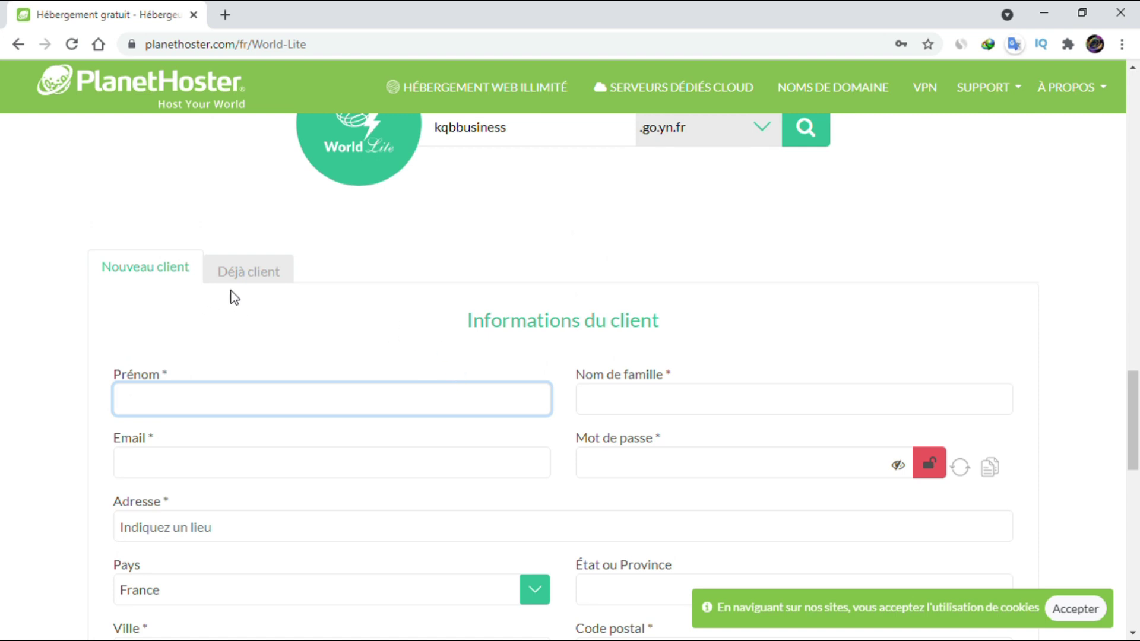
scroll(574, 285, up, 2)
scroll(574, 285, up, 2)
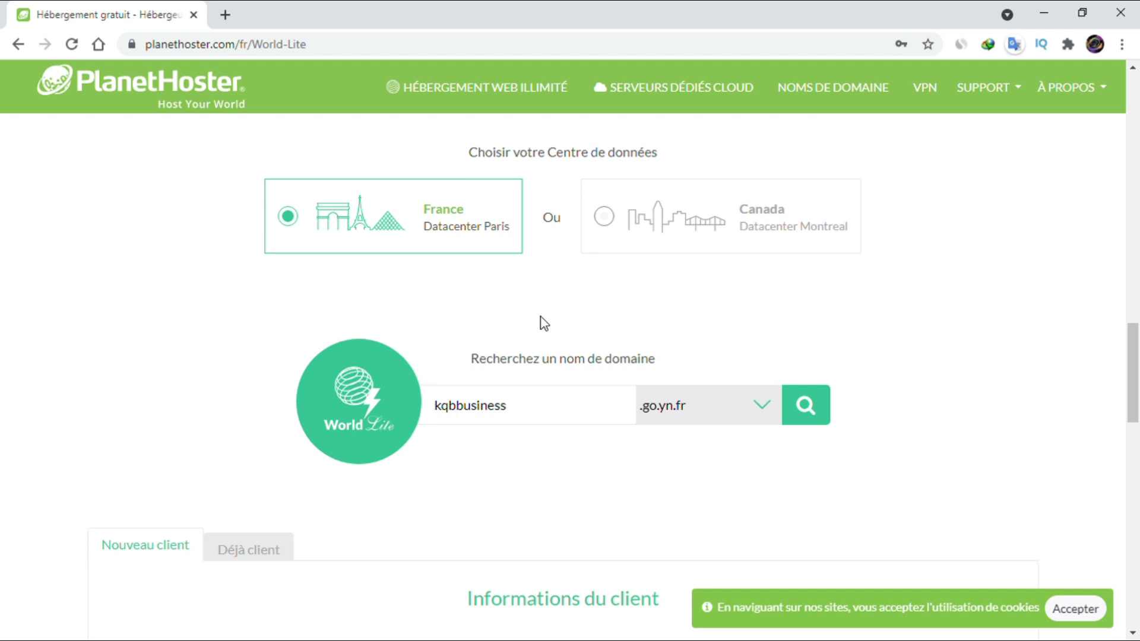
scroll(540, 323, down, 2)
scroll(521, 402, up, 1)
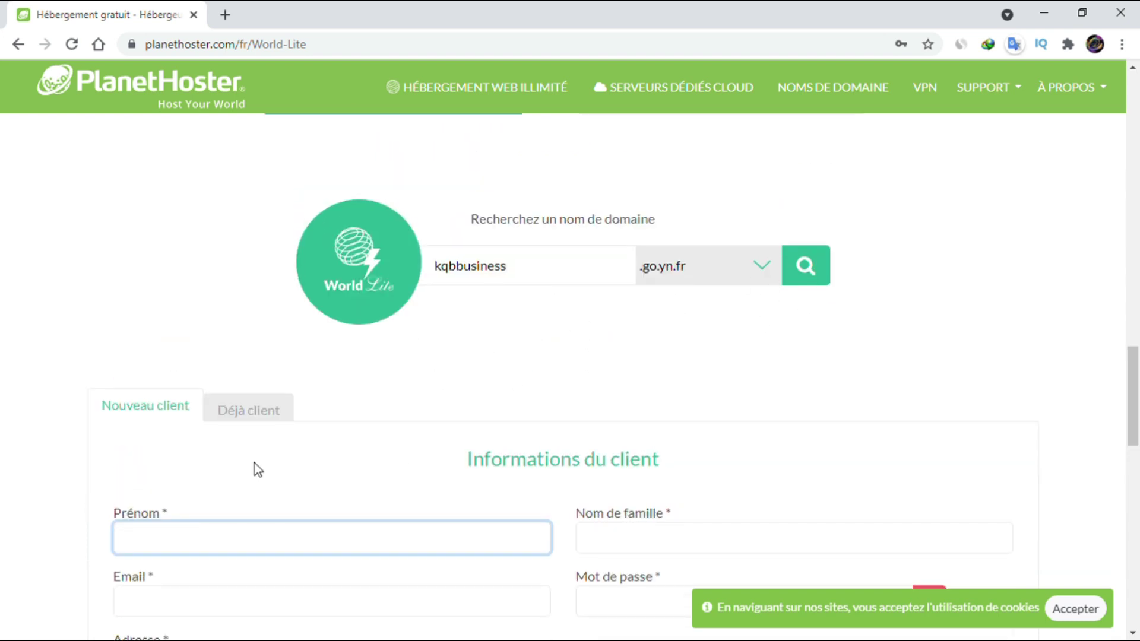
scroll(255, 468, down, 3)
scroll(257, 407, down, 3)
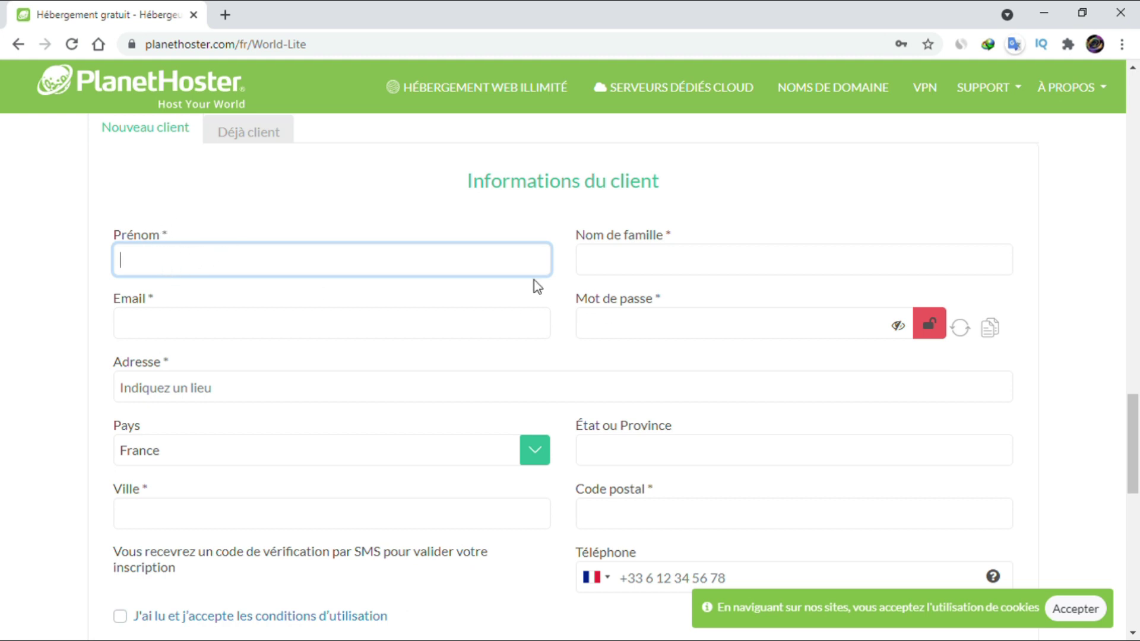
Examine the family name, email, password and address fields of the new-client form without filling them in.
click(640, 268)
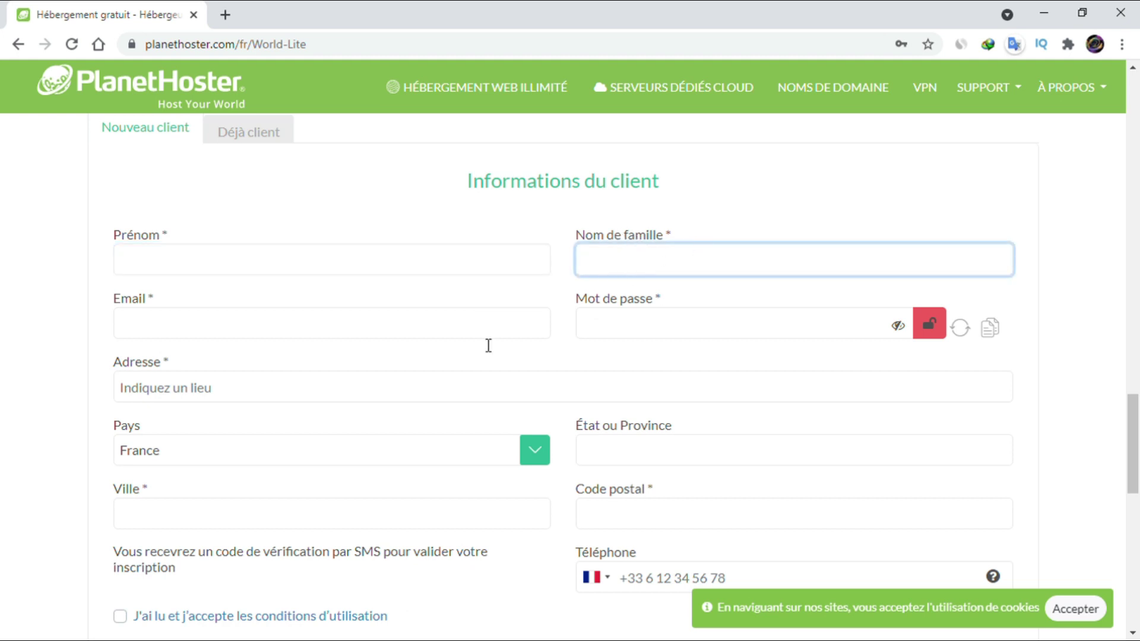
click(242, 341)
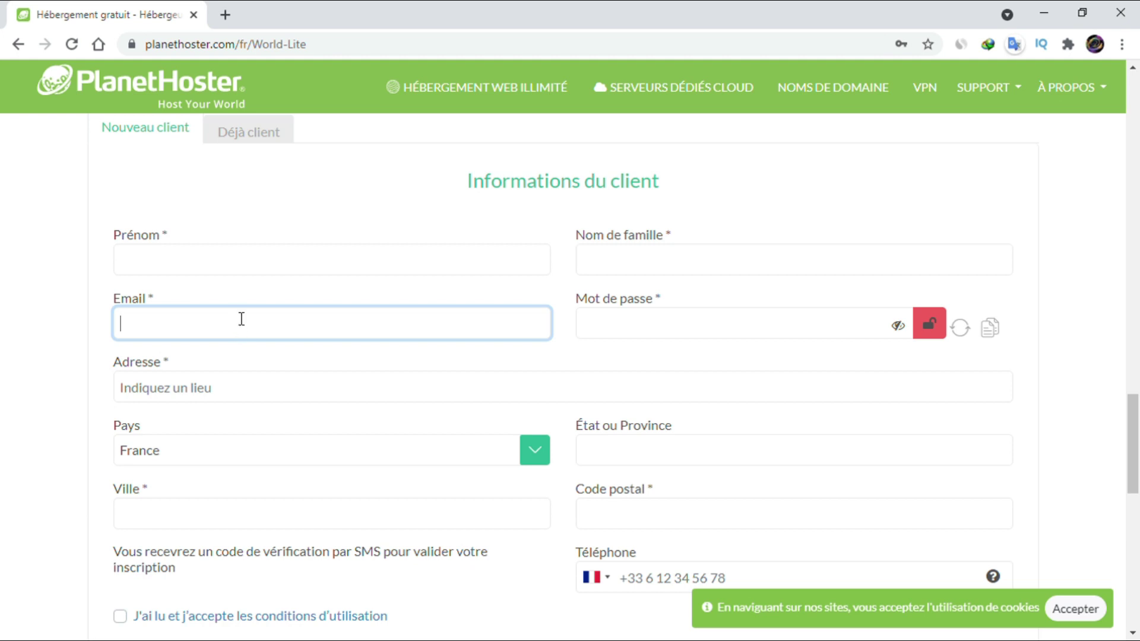
click(645, 333)
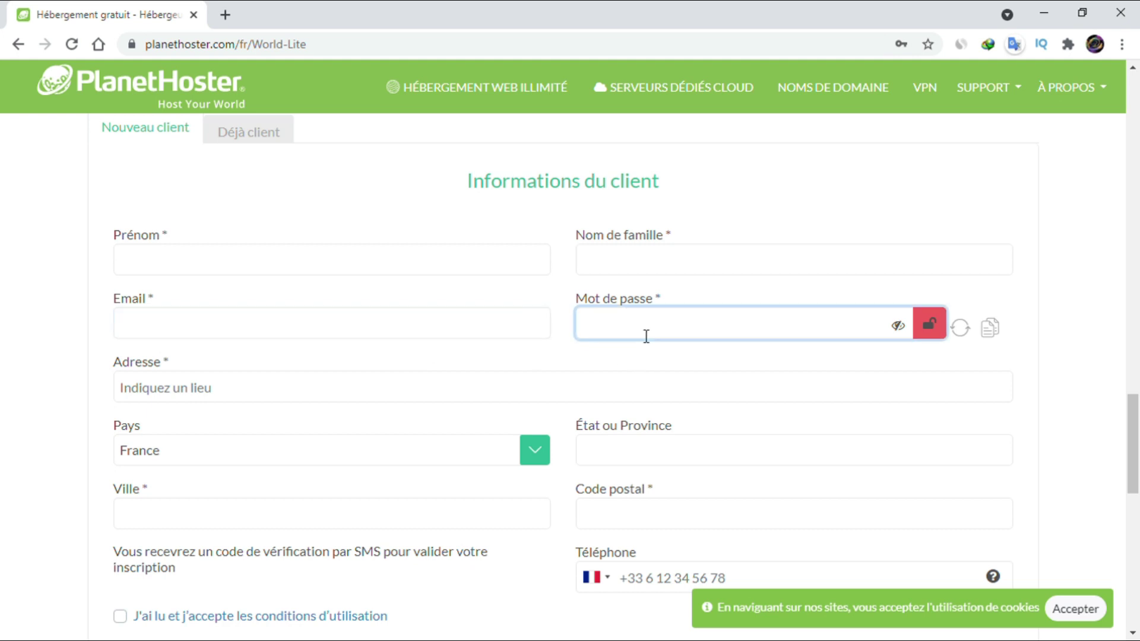
click(1044, 311)
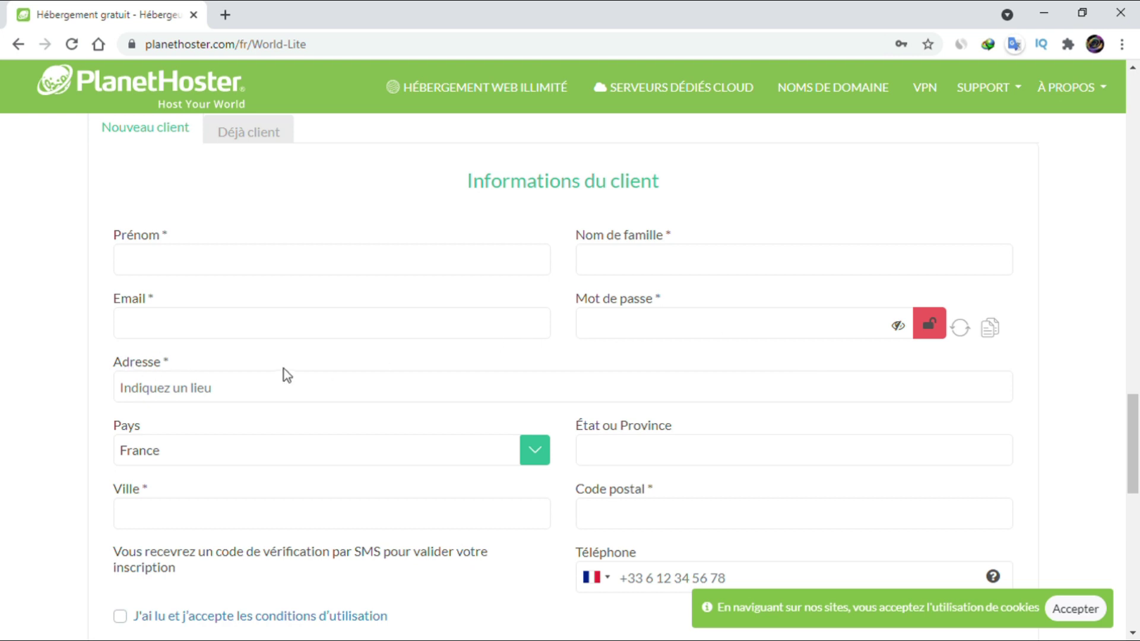
click(182, 393)
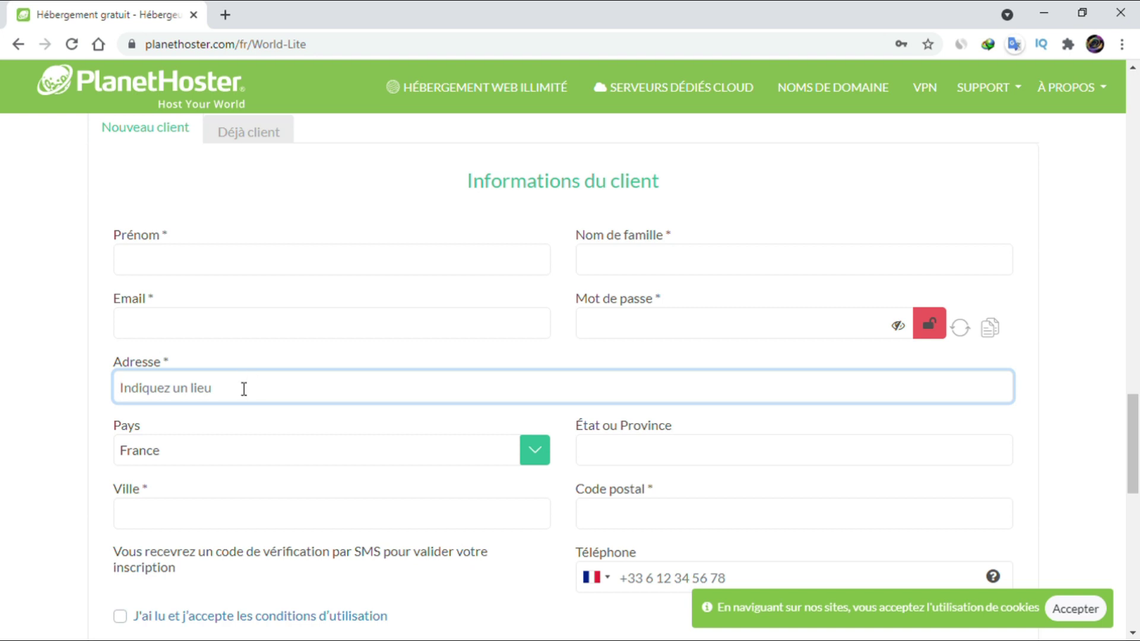
Examine the country, city, province, postal code and telephone fields of the new-client form.
scroll(244, 389, down, 2)
click(184, 310)
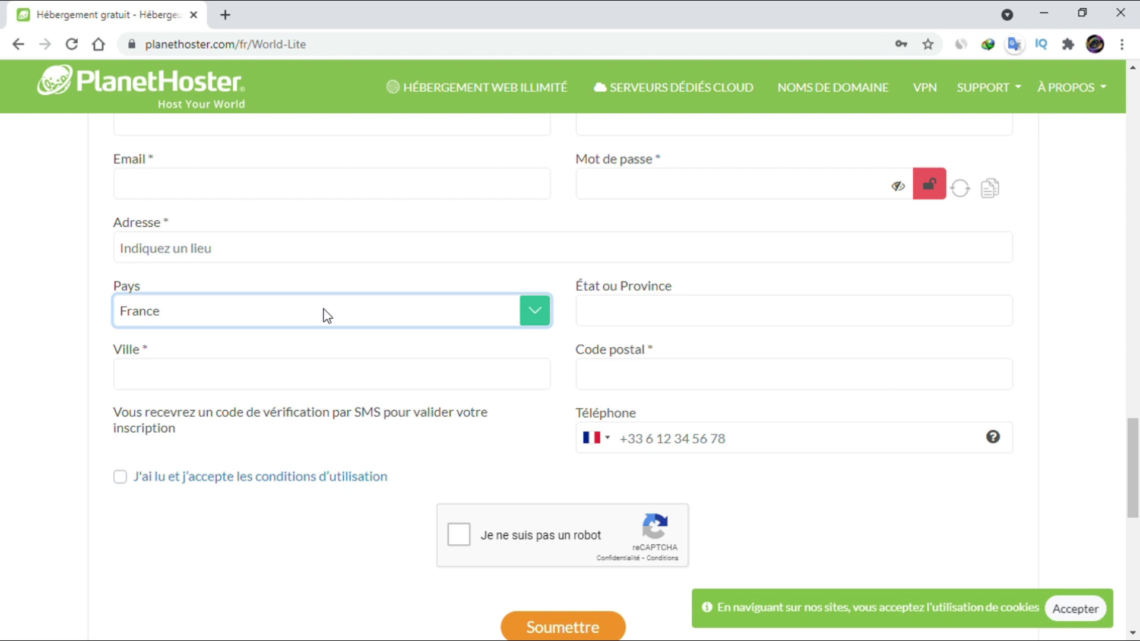
click(100, 305)
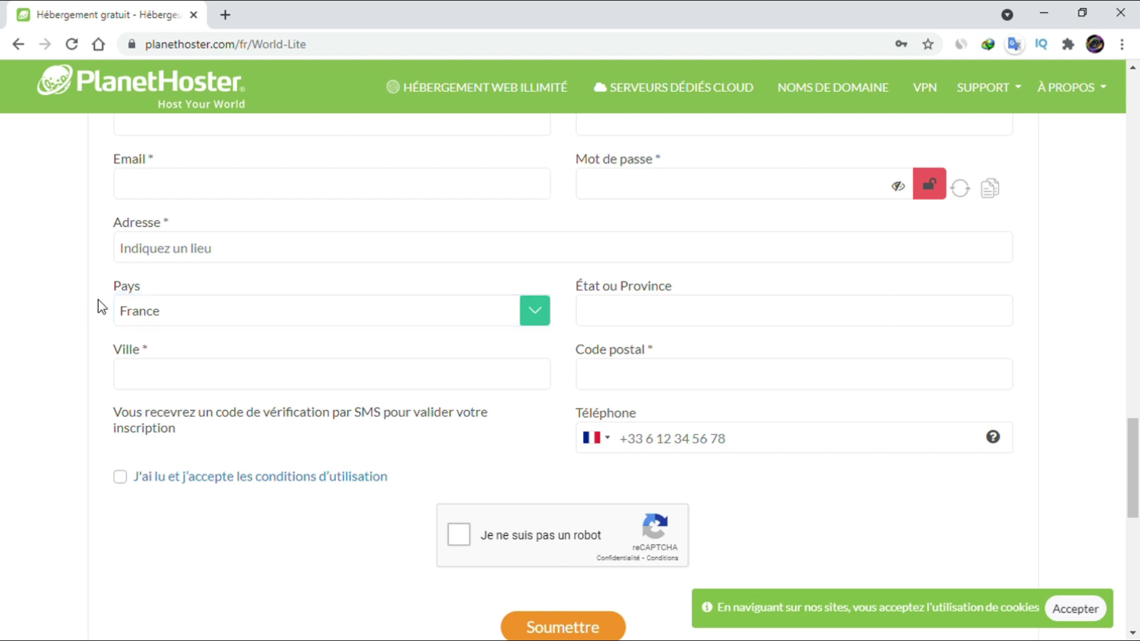
click(292, 389)
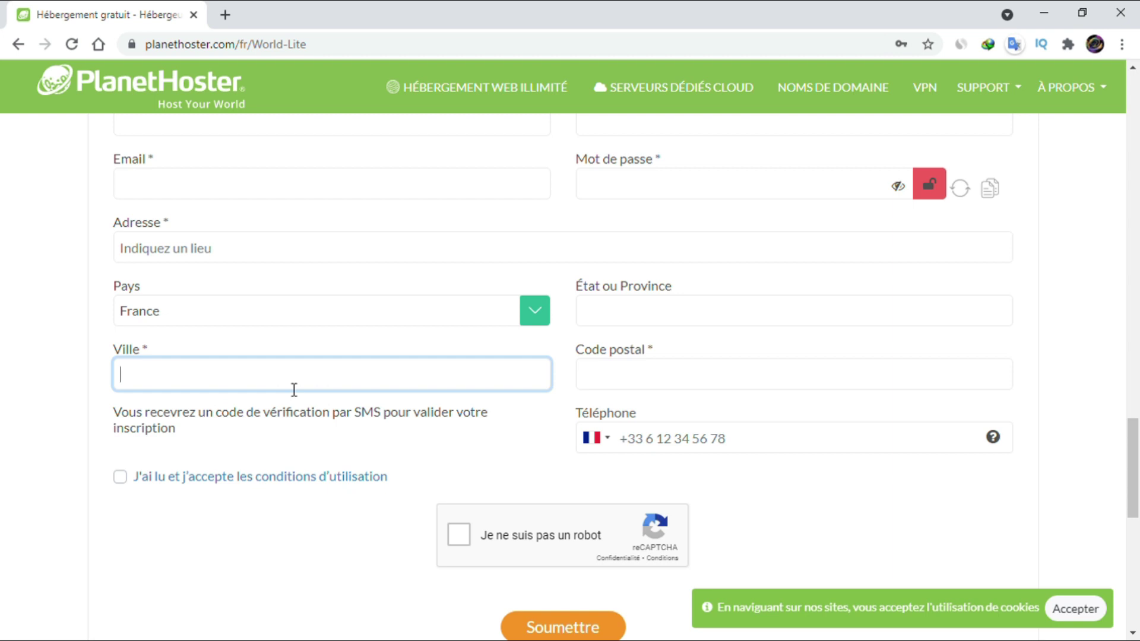
click(668, 300)
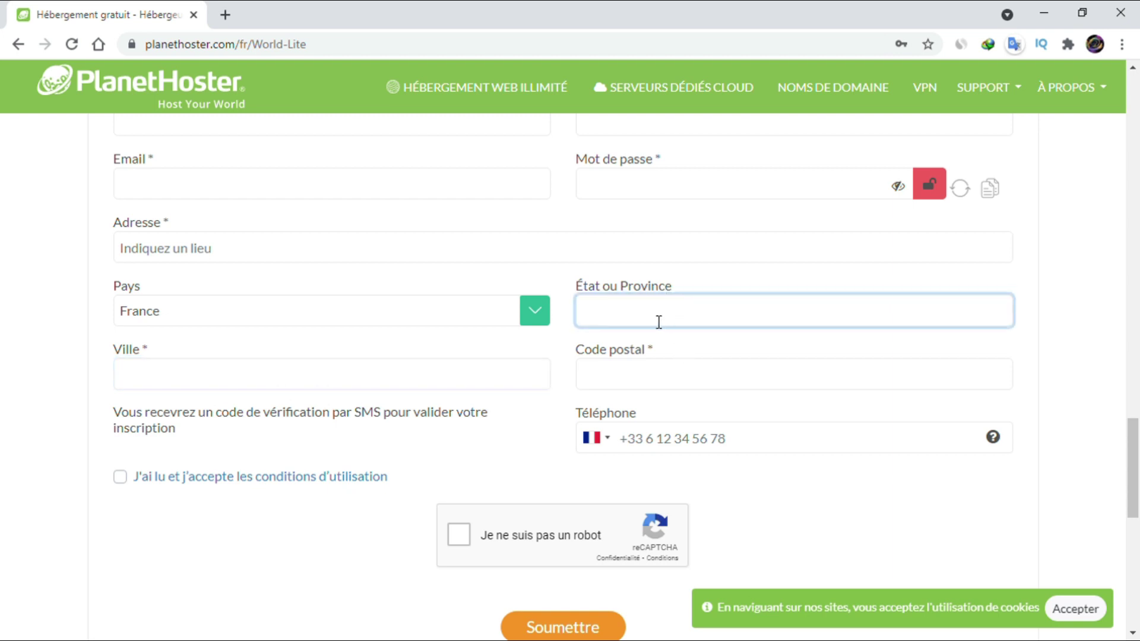
click(609, 382)
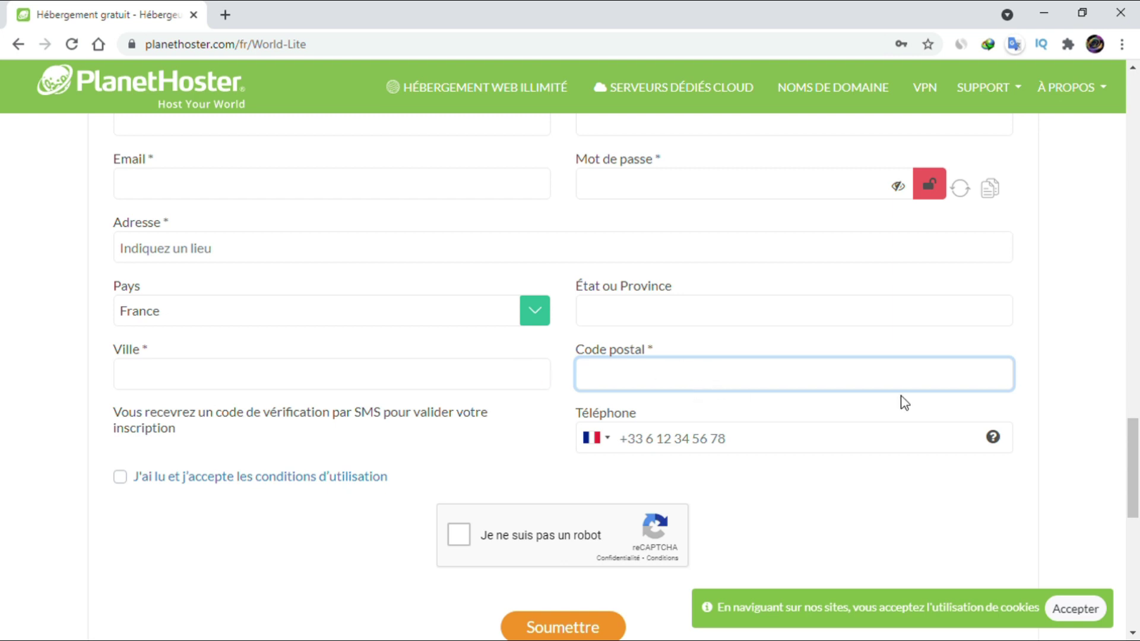
click(1092, 392)
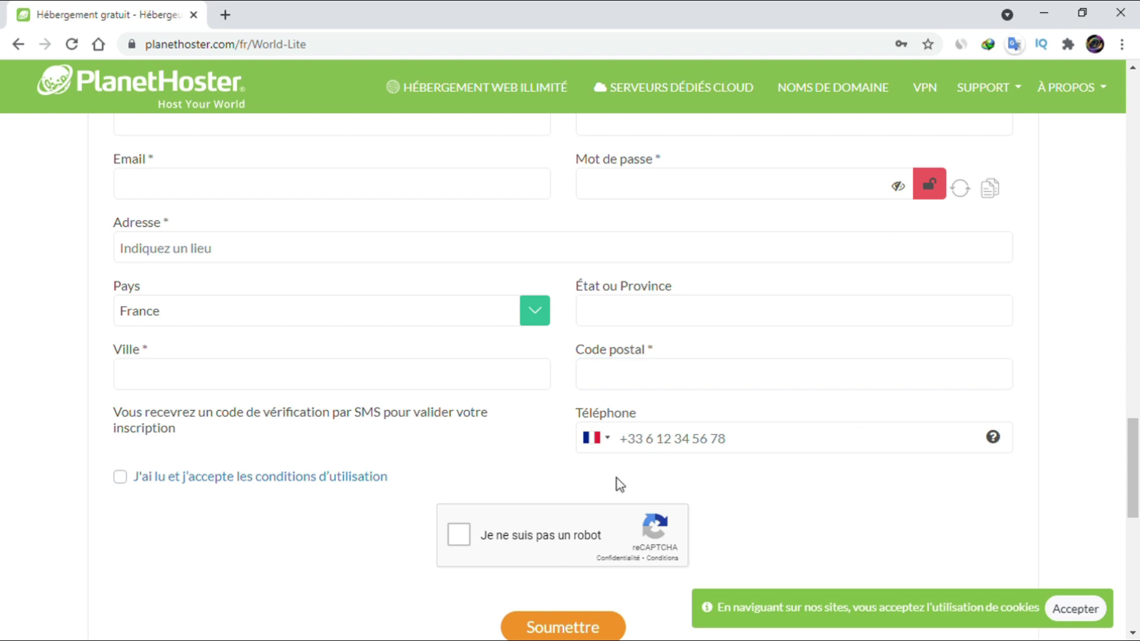
click(777, 442)
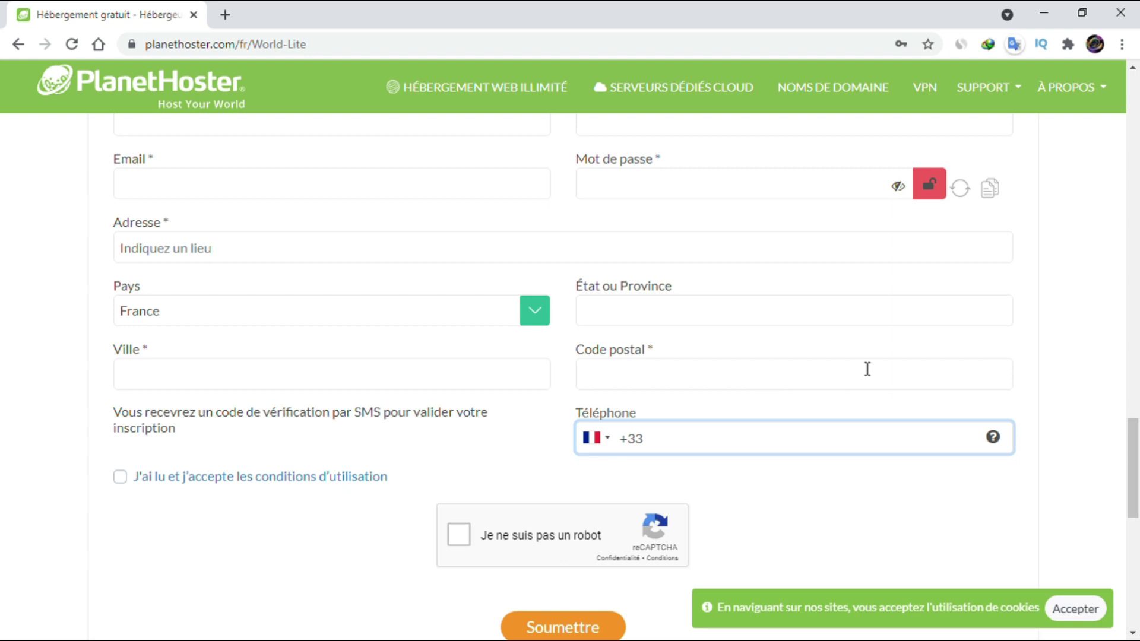
Review the whole registration form, from the domain choice down to the terms of use, reCAPTCHA and submission area.
scroll(868, 369, down, 3)
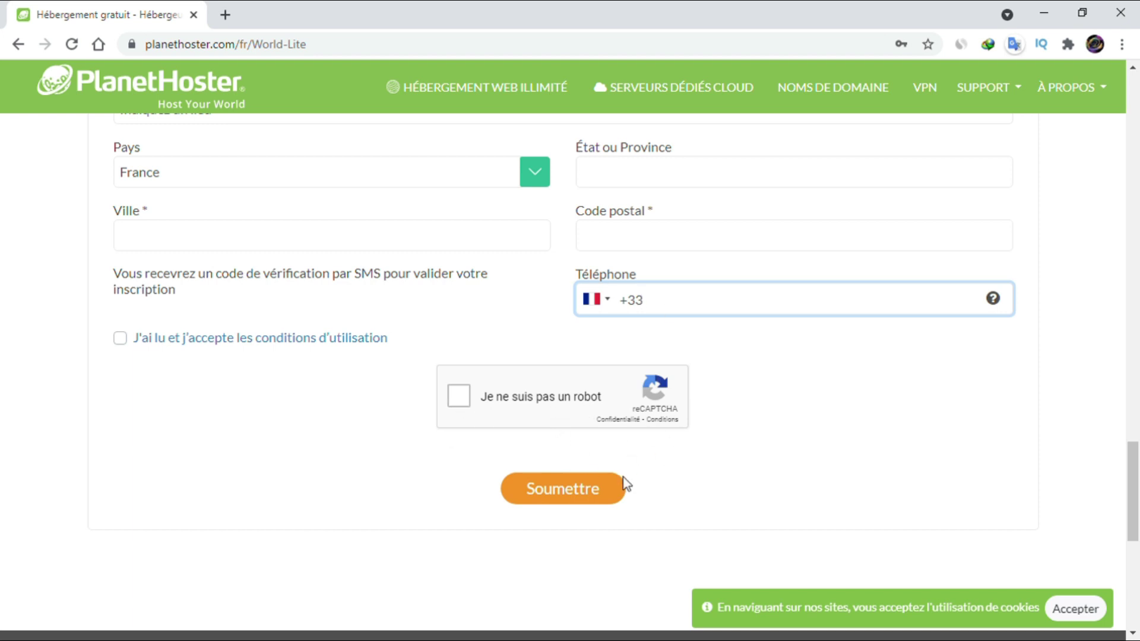
scroll(636, 420, up, 5)
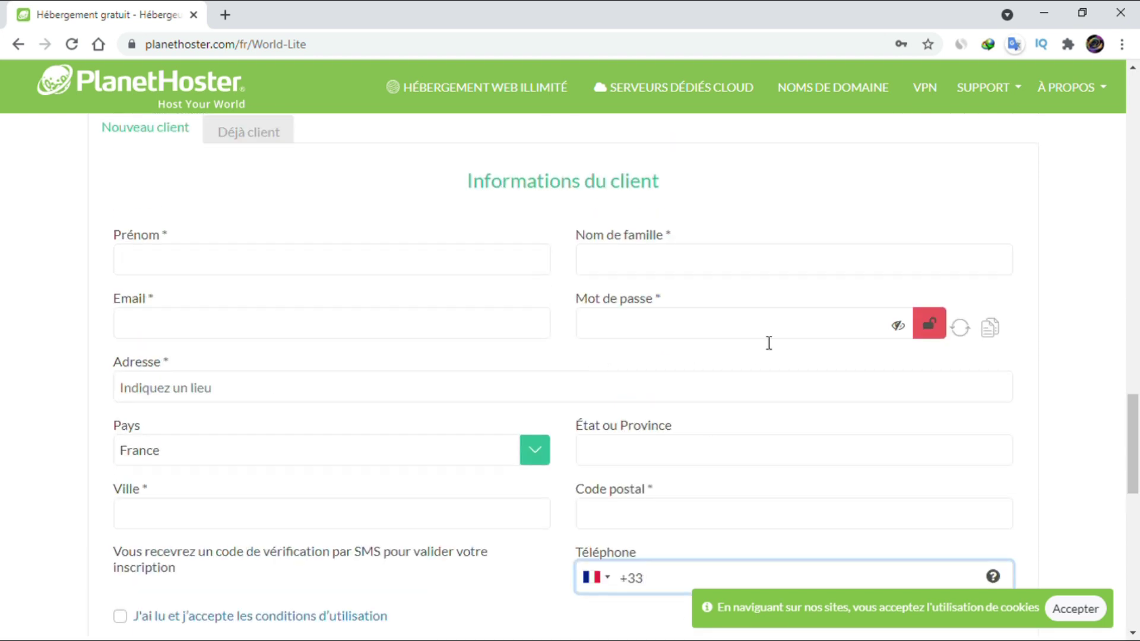
scroll(457, 242, down, 5)
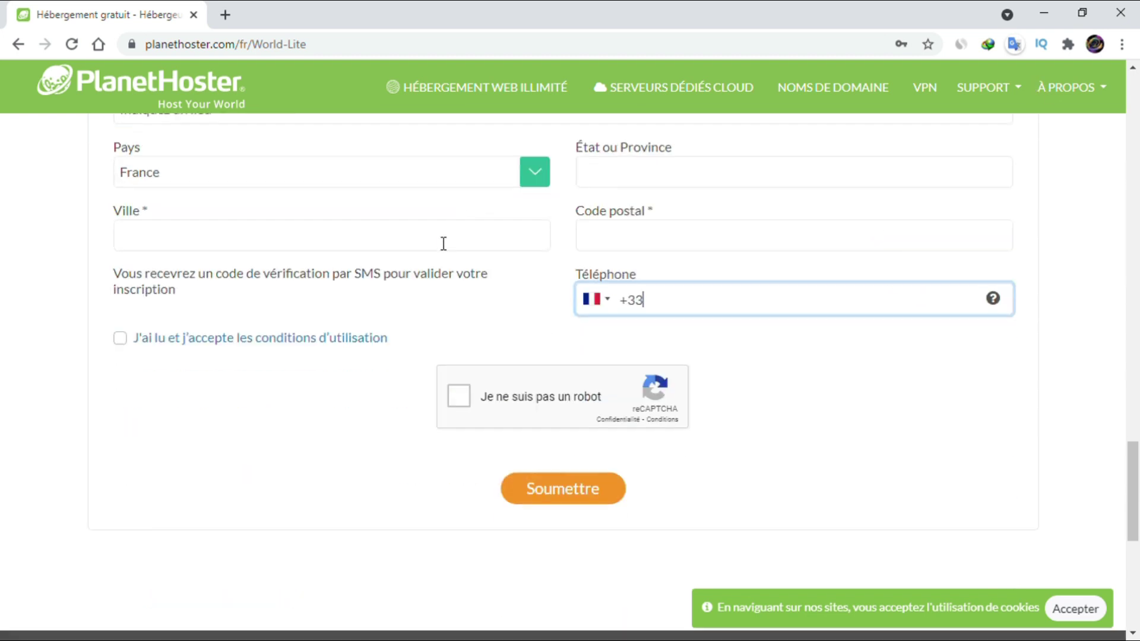
scroll(443, 244, up, 2)
scroll(532, 315, up, 7)
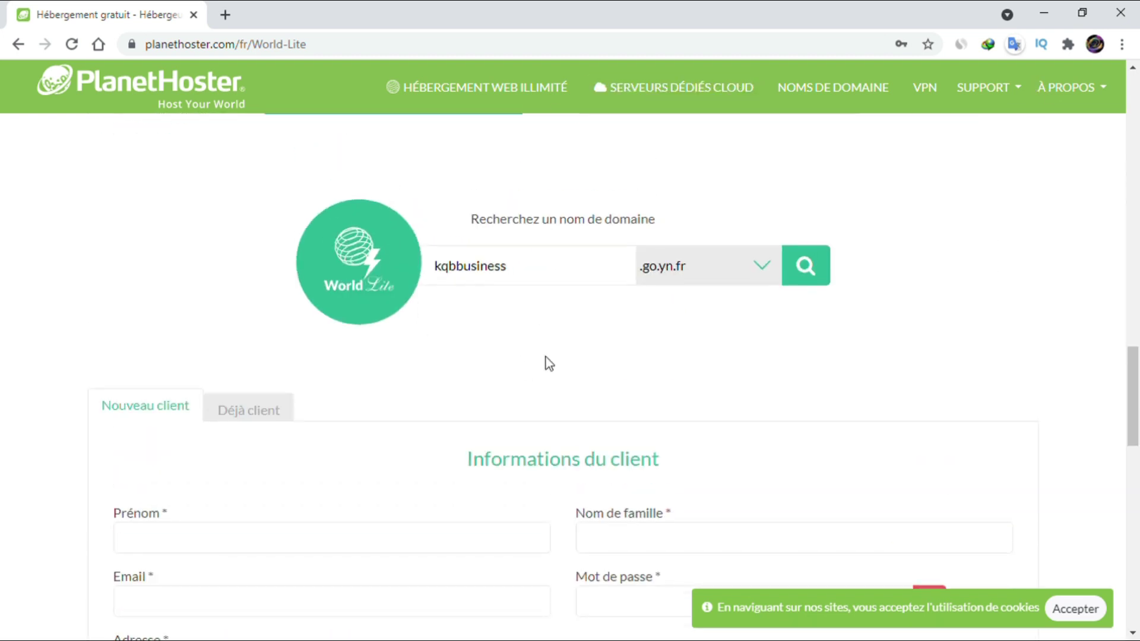
scroll(544, 362, down, 5)
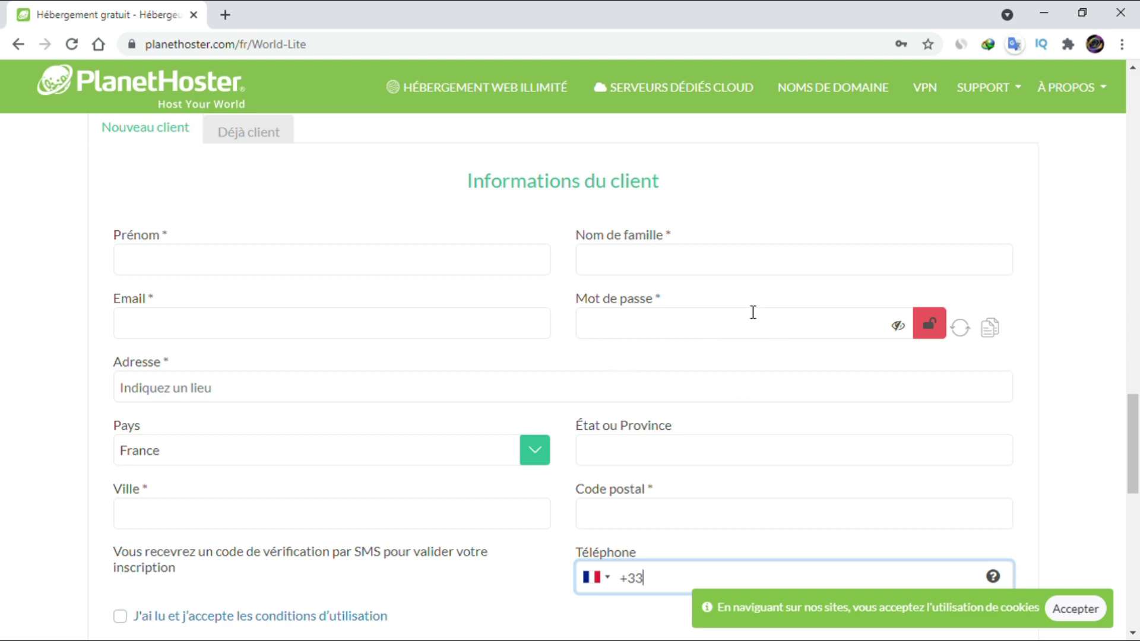
scroll(753, 312, down, 5)
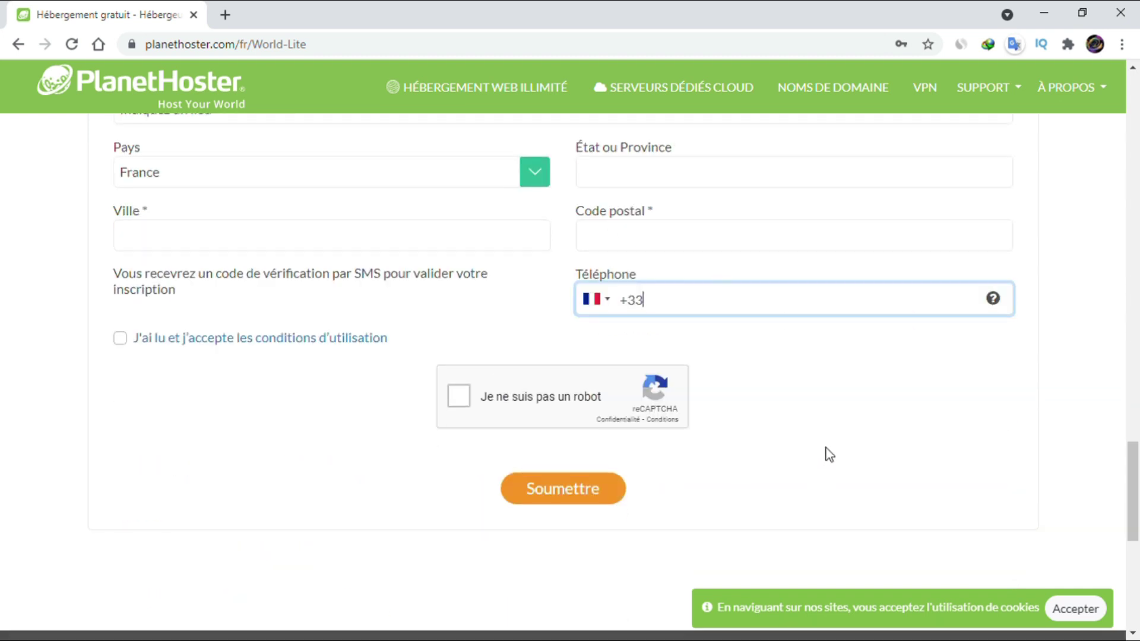
scroll(831, 454, up, 5)
scroll(832, 455, up, 5)
scroll(832, 456, down, 7)
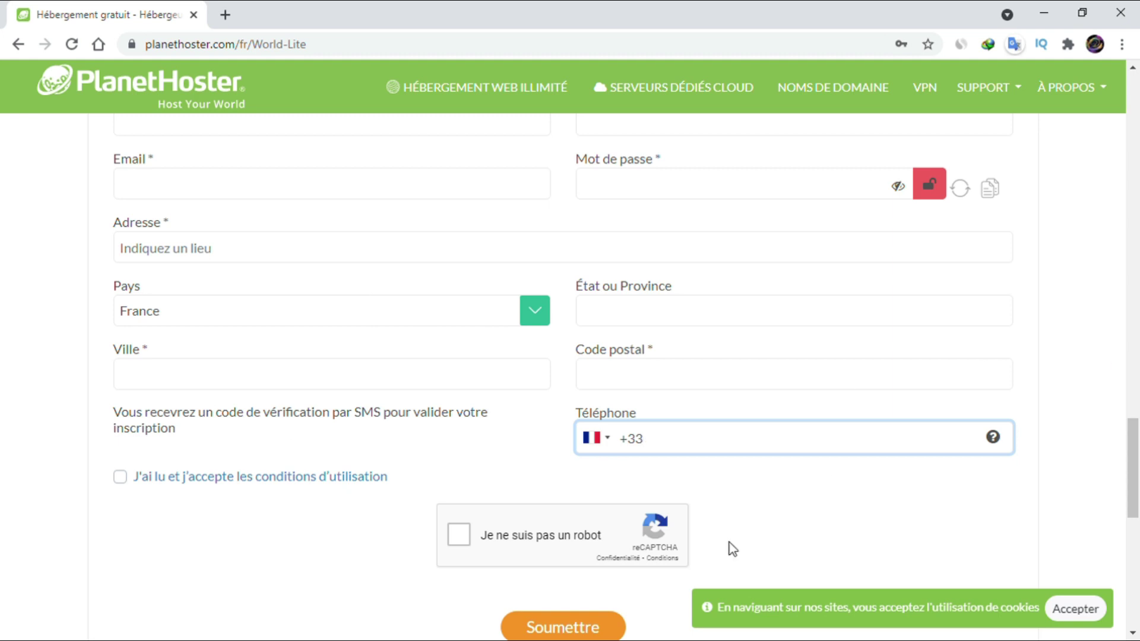
scroll(569, 393, up, 5)
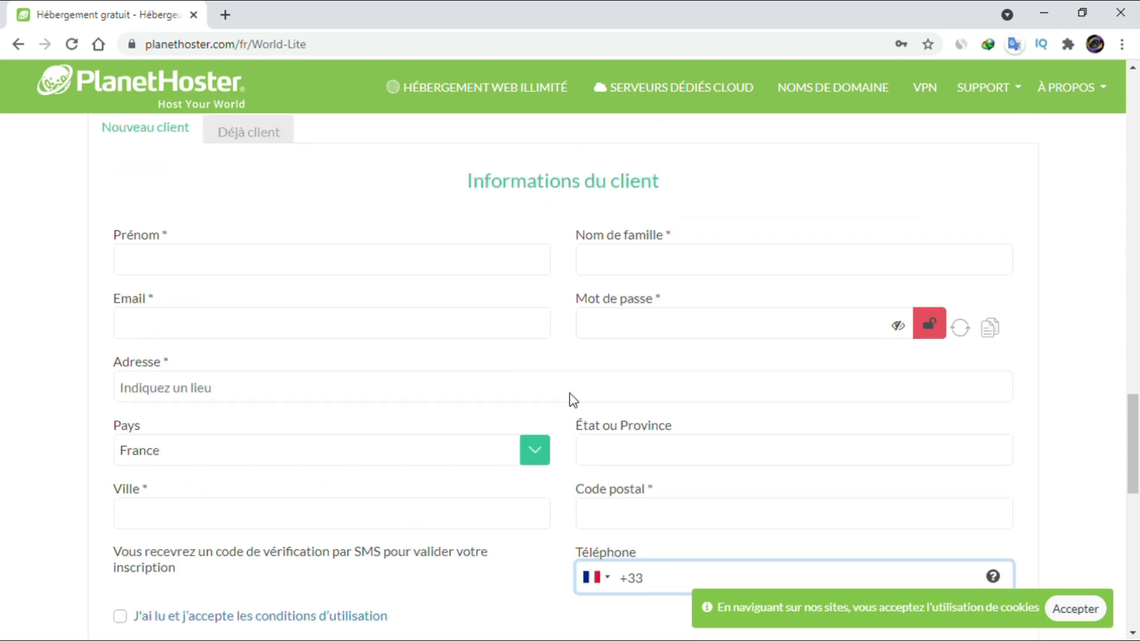
scroll(597, 393, down, 8)
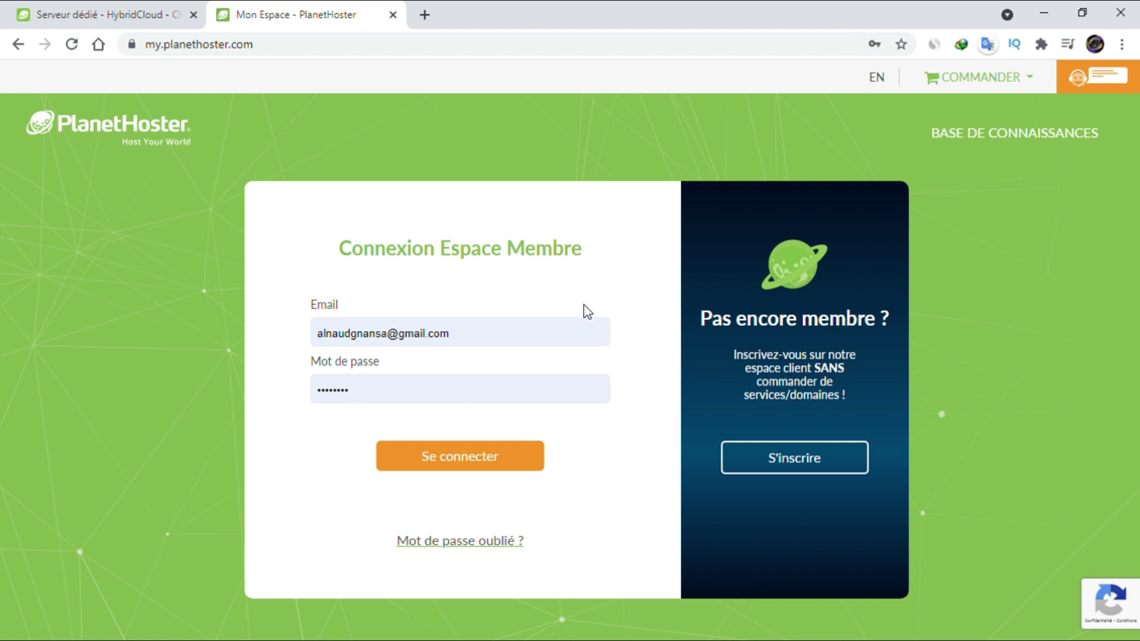
Log in to the PlanetHoster member area with the prefilled credentials and look over the client area overview page.
click(483, 457)
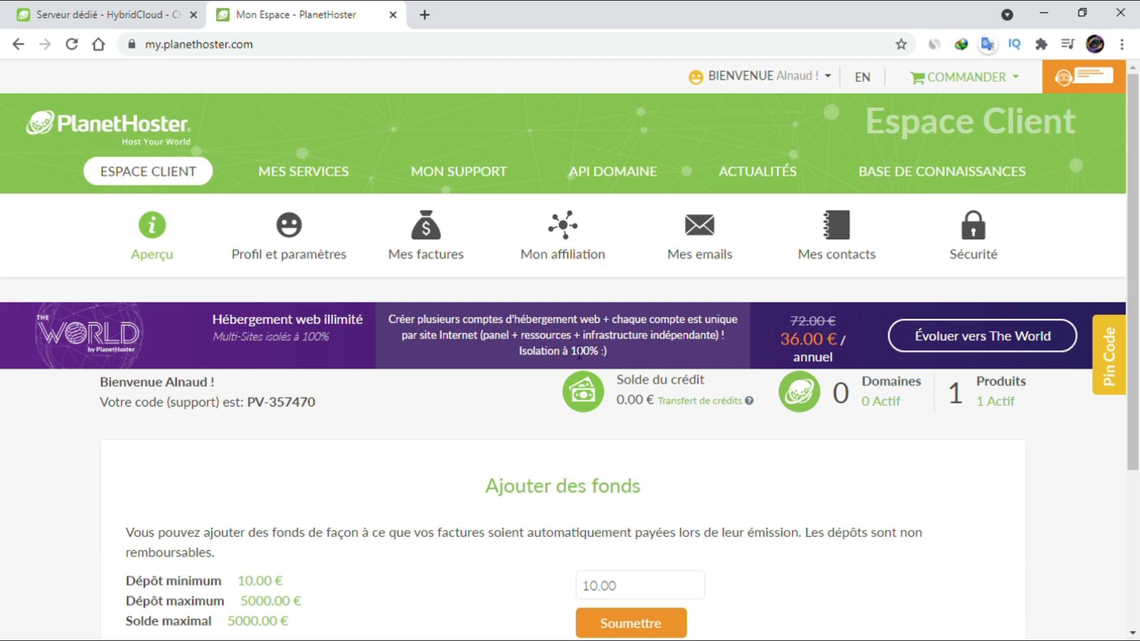
scroll(509, 418, down, 4)
scroll(504, 400, up, 4)
scroll(511, 375, down, 4)
scroll(513, 366, up, 4)
scroll(595, 433, down, 4)
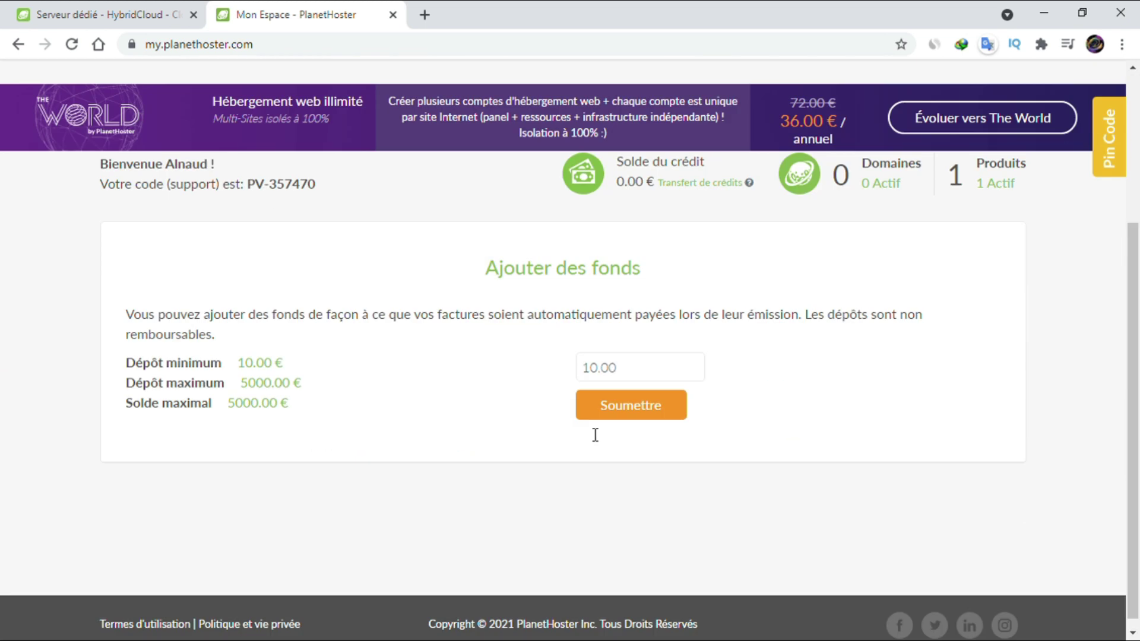
Open the World Lite hosting's product details under my services and launch its World control panel.
scroll(262, 297, up, 4)
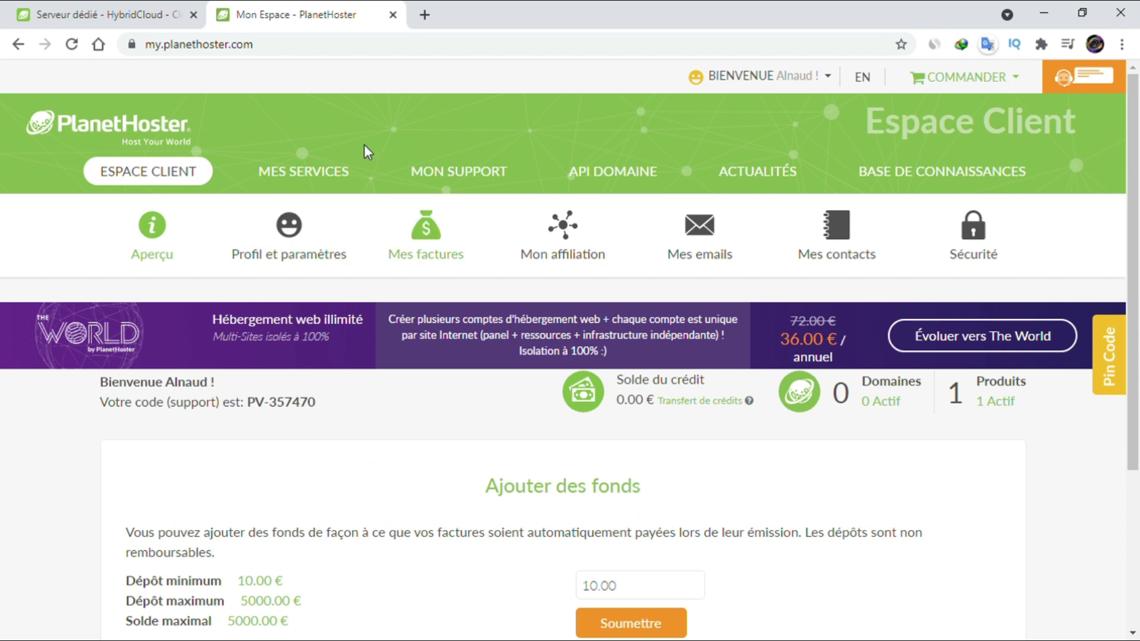
click(308, 182)
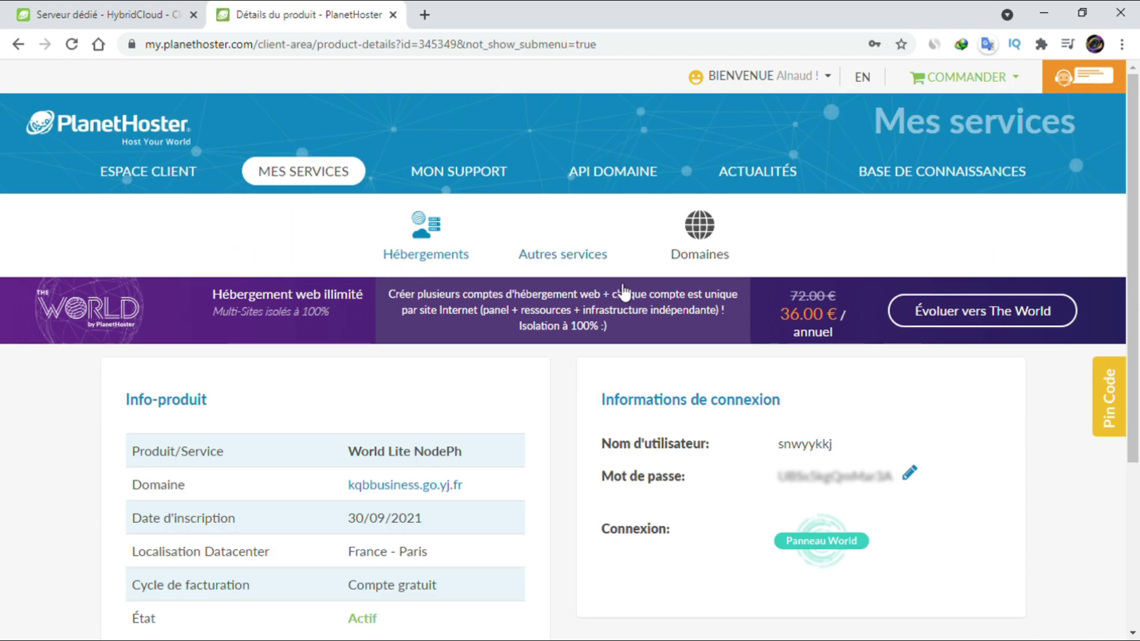
scroll(531, 307, down, 2)
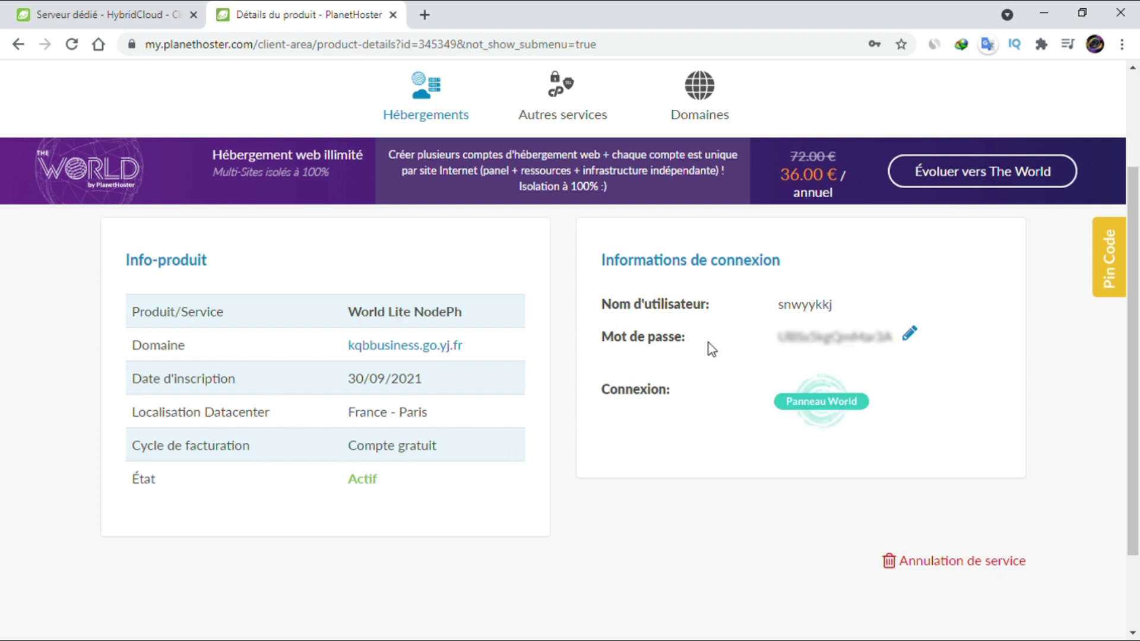
click(824, 409)
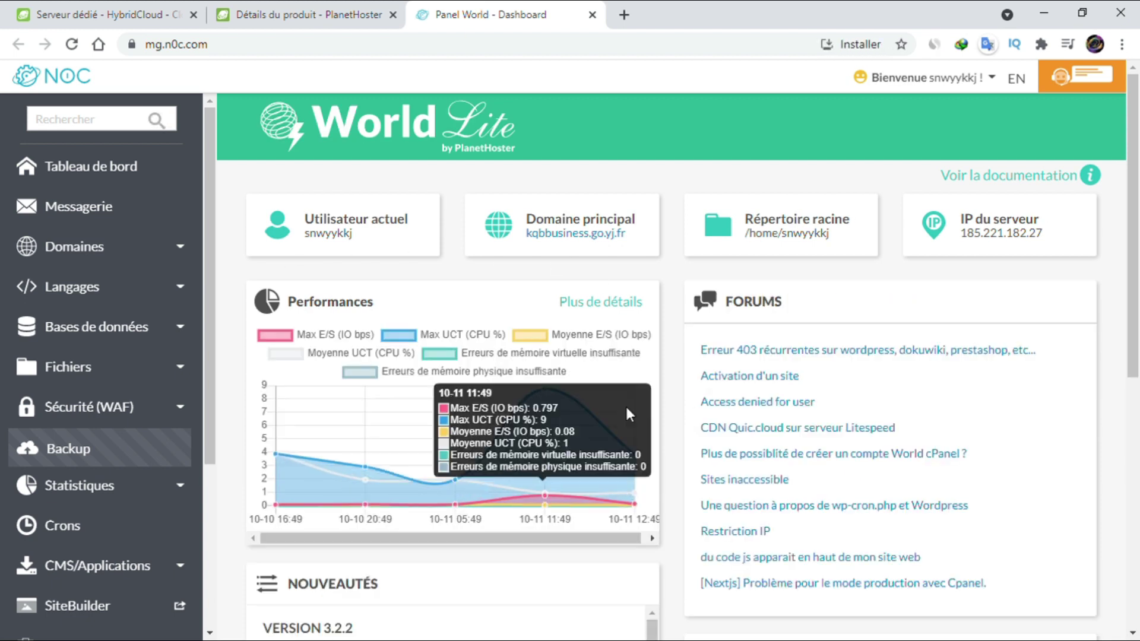
Examine the World Lite dashboard, including the performance graph, forum links, release notes, blog and most visited domains.
scroll(665, 359, down, 2)
scroll(622, 352, up, 2)
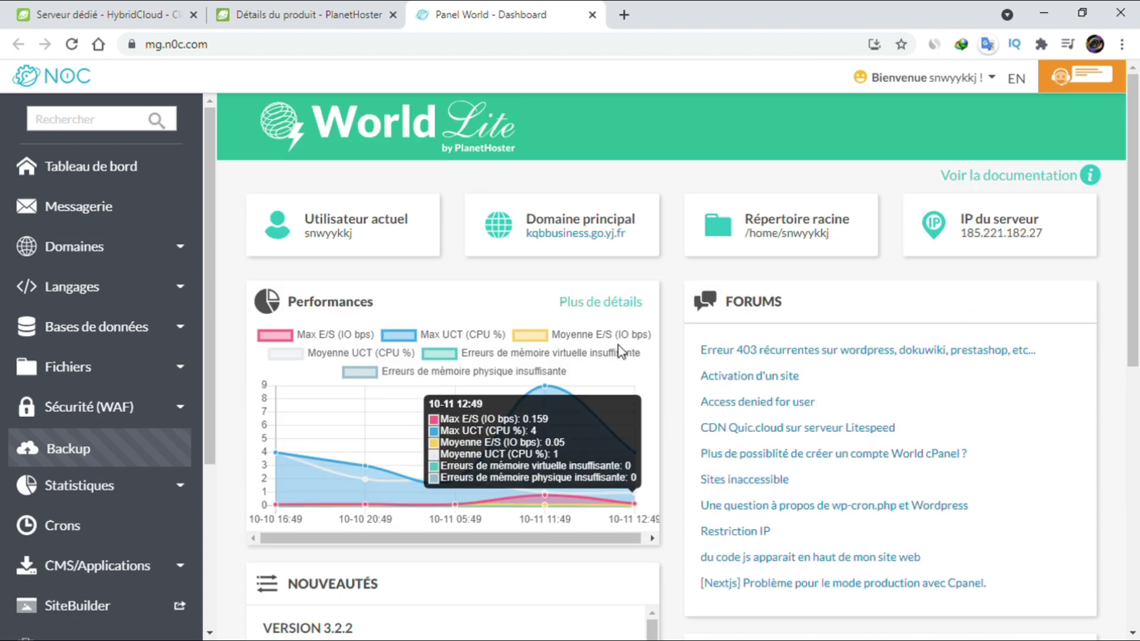
scroll(777, 397, down, 7)
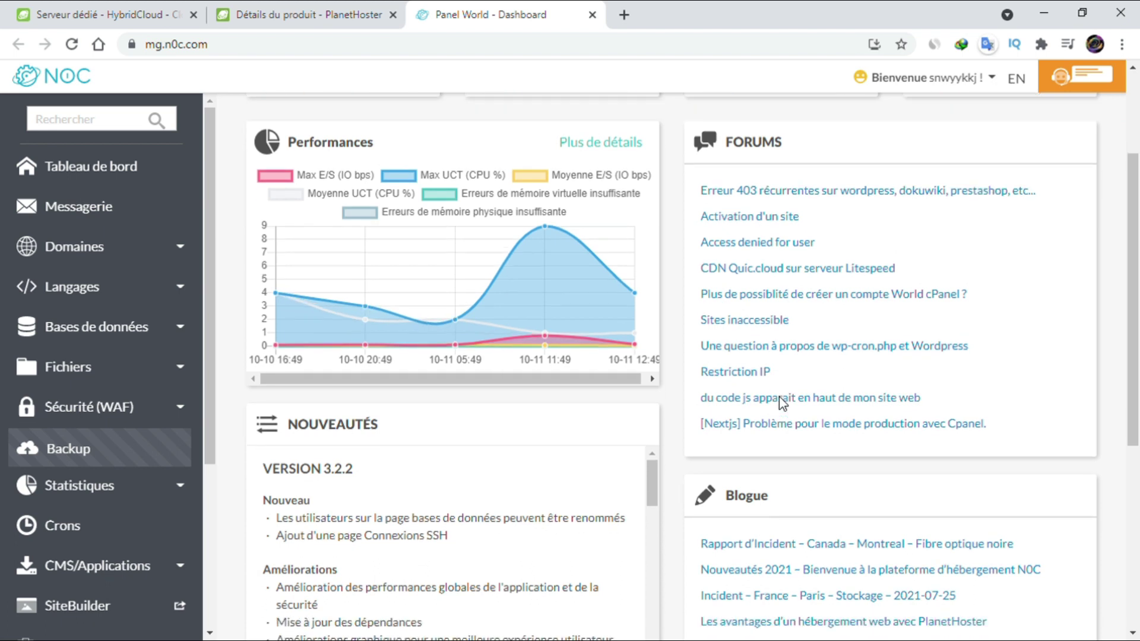
scroll(771, 397, up, 5)
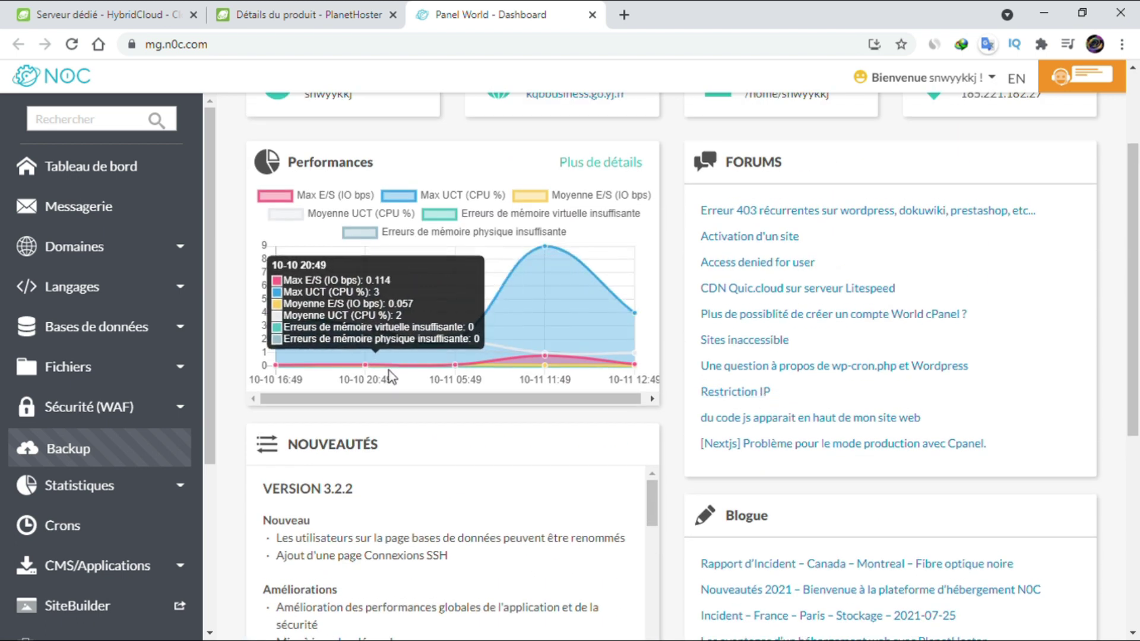
scroll(462, 316, down, 6)
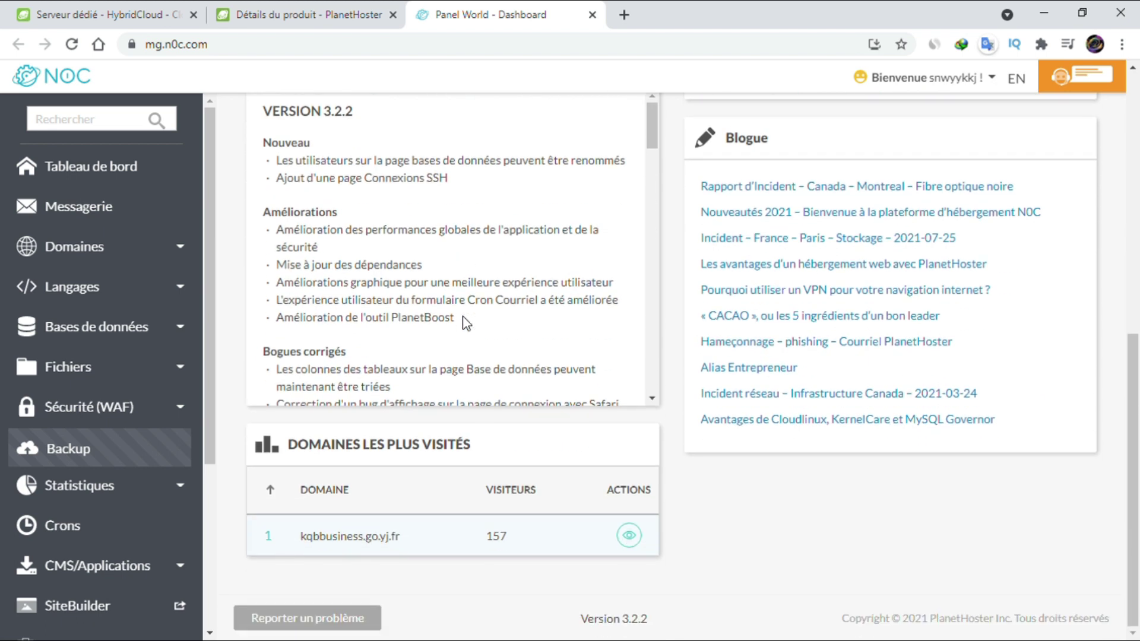
scroll(462, 316, down, 5)
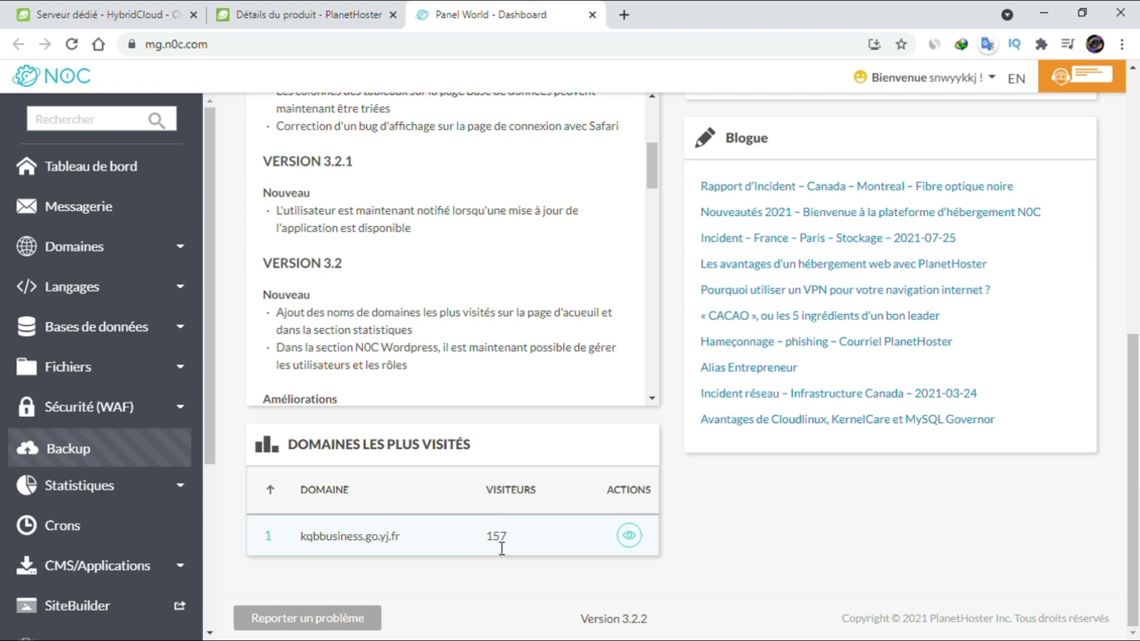
scroll(571, 490, up, 9)
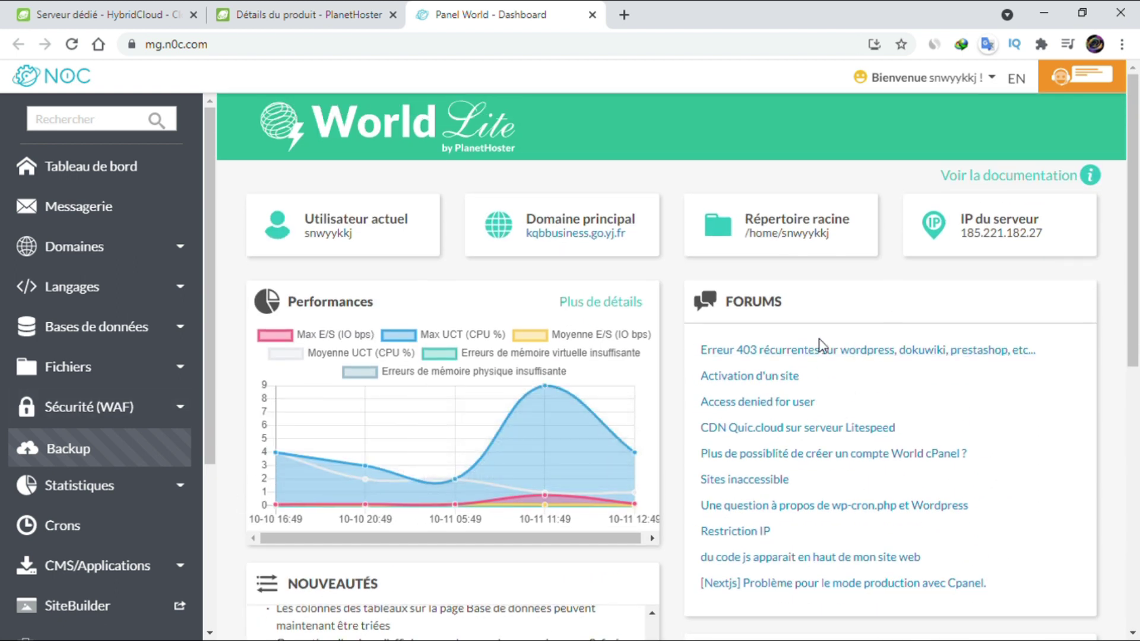
scroll(739, 344, down, 7)
scroll(740, 344, down, 2)
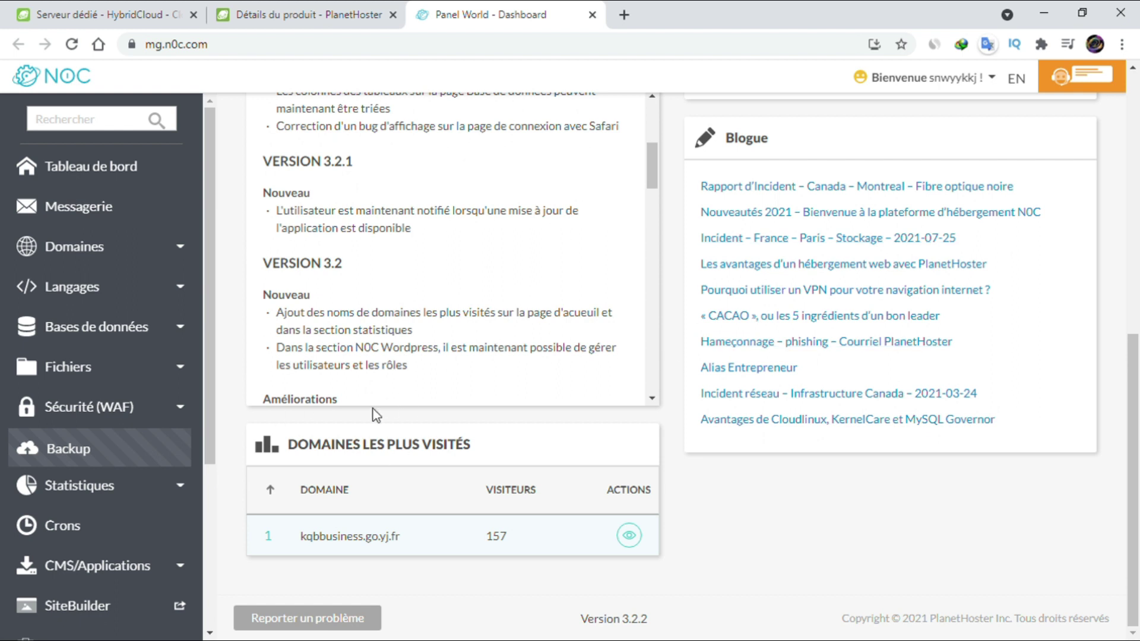
scroll(371, 404, down, 5)
scroll(172, 258, down, 4)
scroll(172, 257, up, 4)
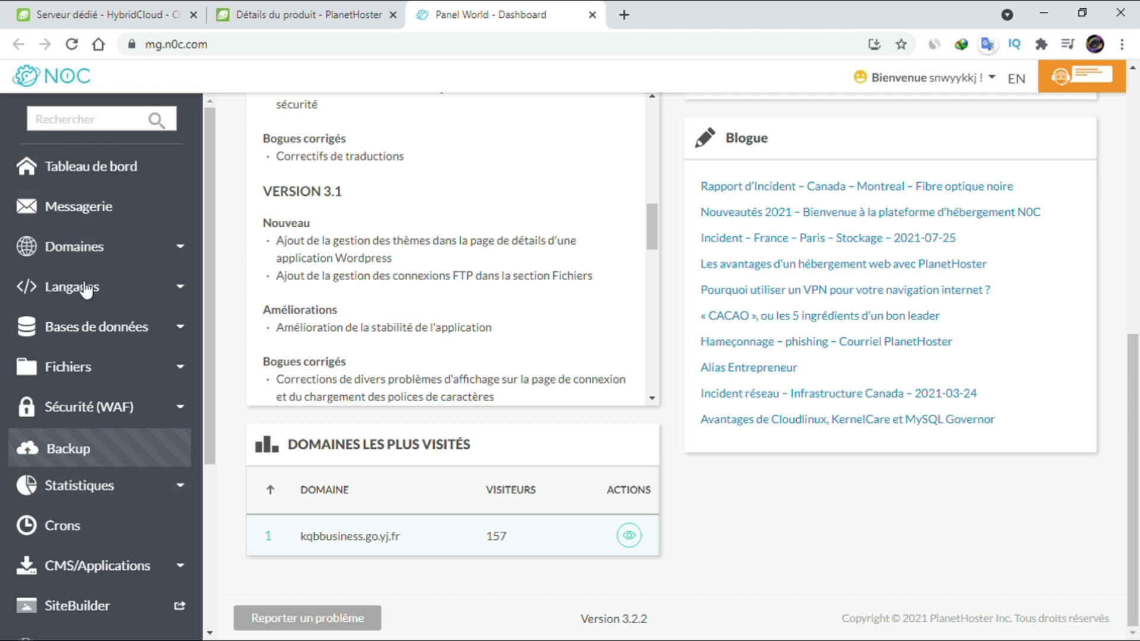
Open the N0C WP page for managing WordPress sites among the CMS applications.
scroll(59, 306, down, 3)
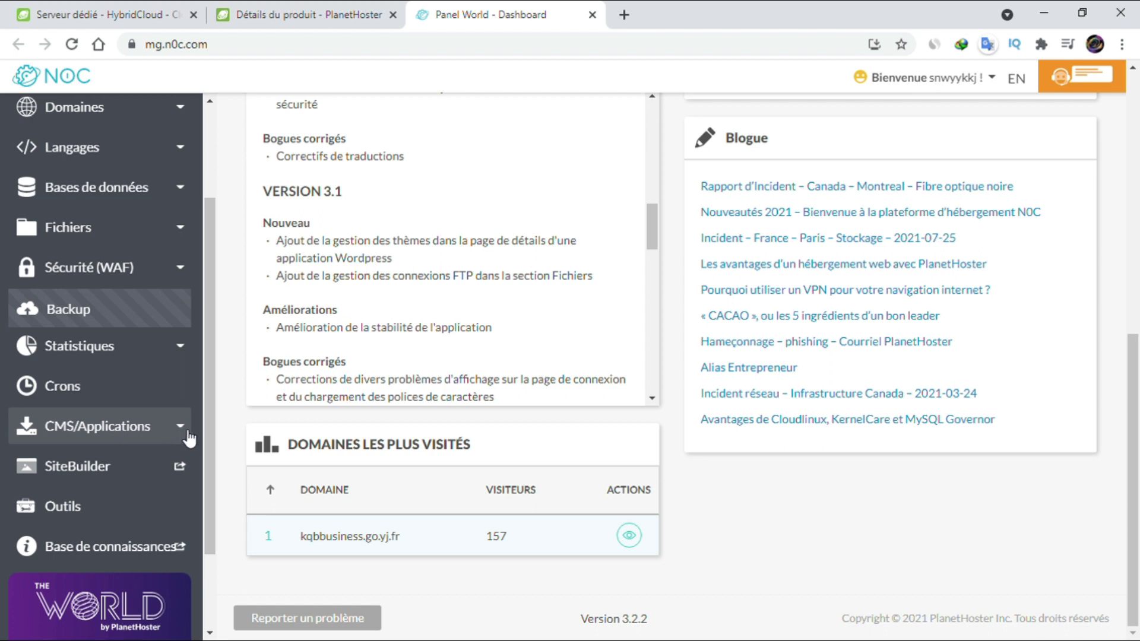
click(186, 437)
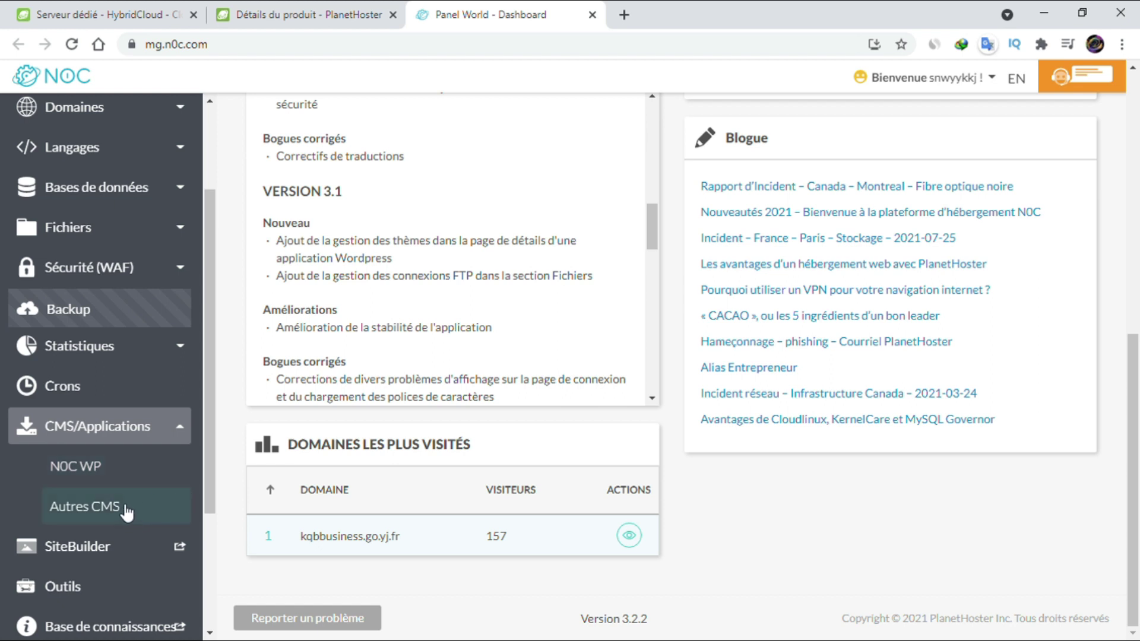
click(108, 473)
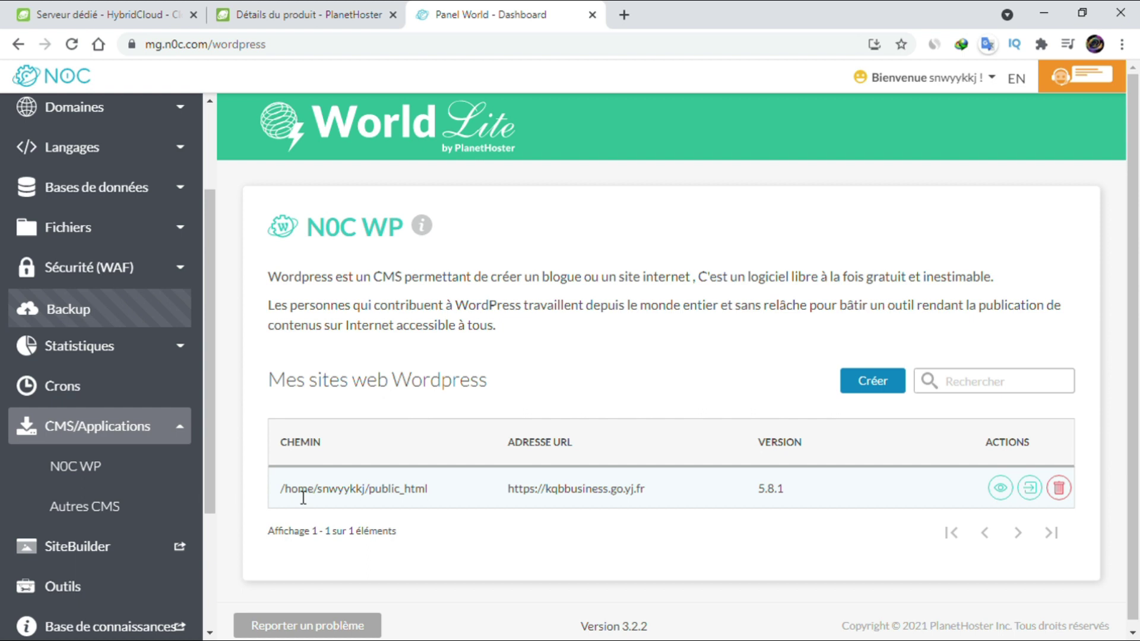
Open the WordPress application creation form and examine its administrator name, password and site language fields.
click(884, 389)
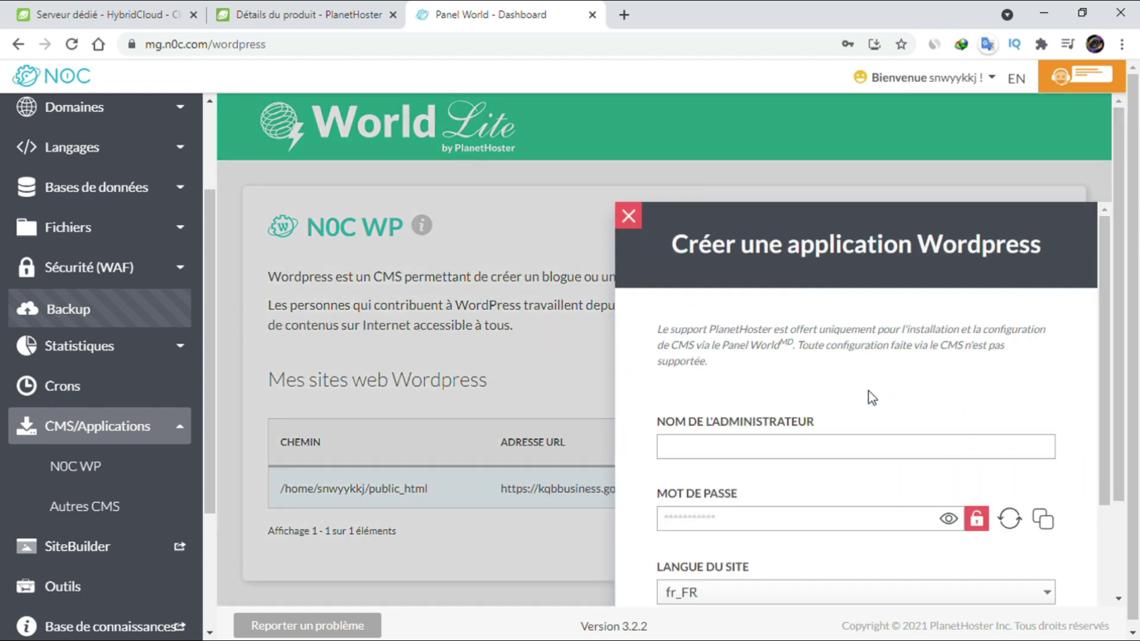
scroll(877, 380, up, 2)
scroll(1103, 298, down, 1)
scroll(1105, 277, up, 1)
scroll(788, 462, down, 2)
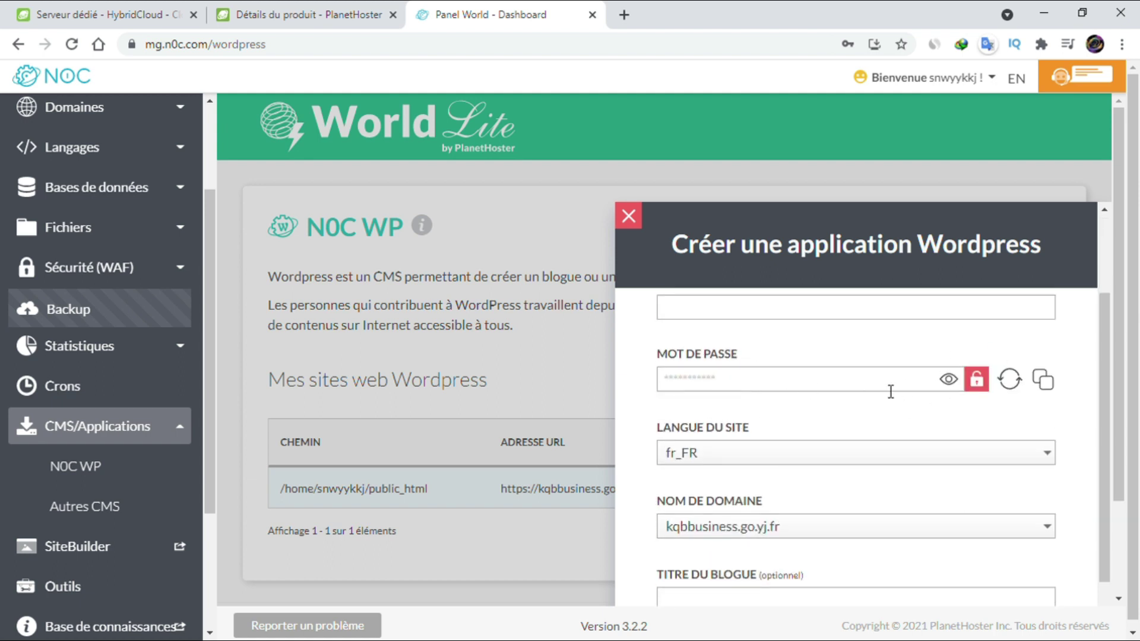
scroll(867, 396, down, 2)
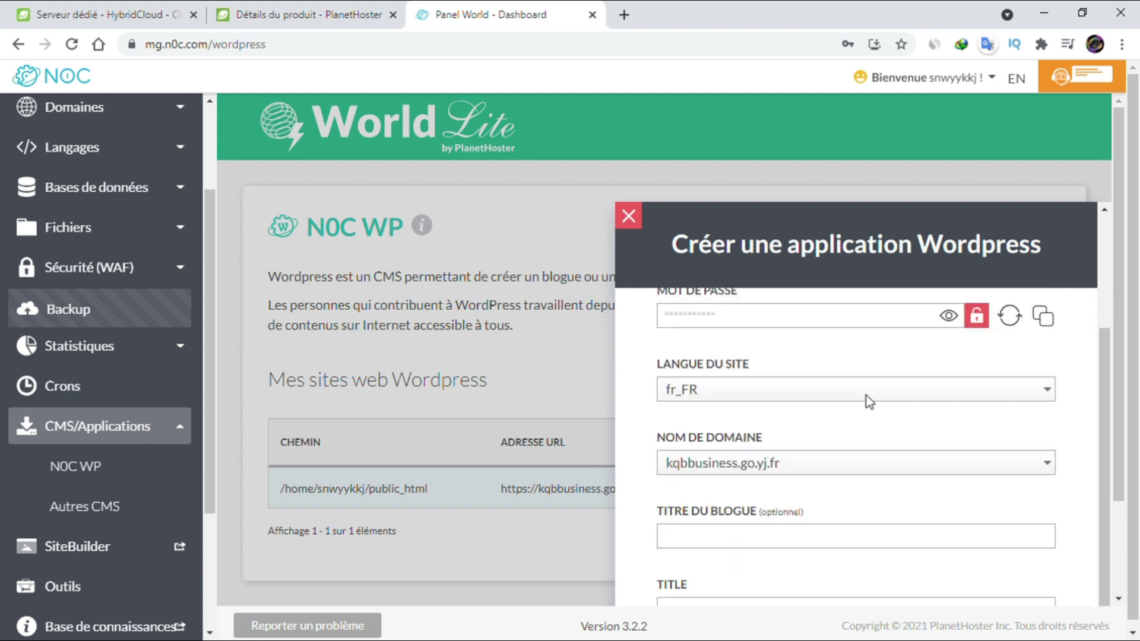
scroll(809, 389, up, 2)
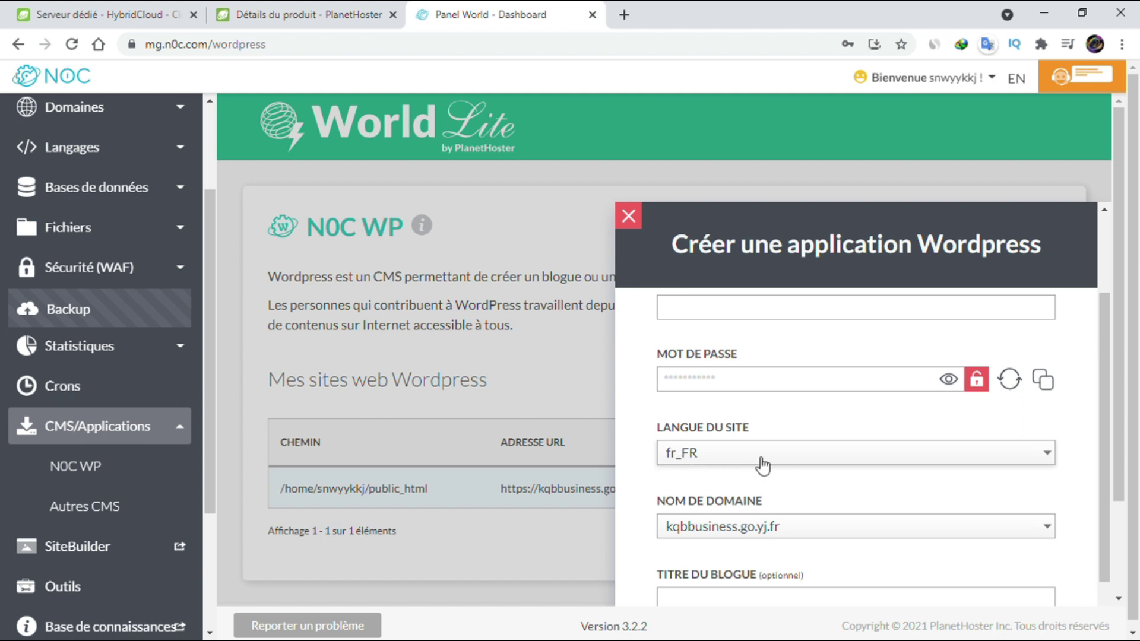
Examine the form's domain, title, administrator email, HTTPS and advanced options, and close it without creating a site.
scroll(727, 466, down, 2)
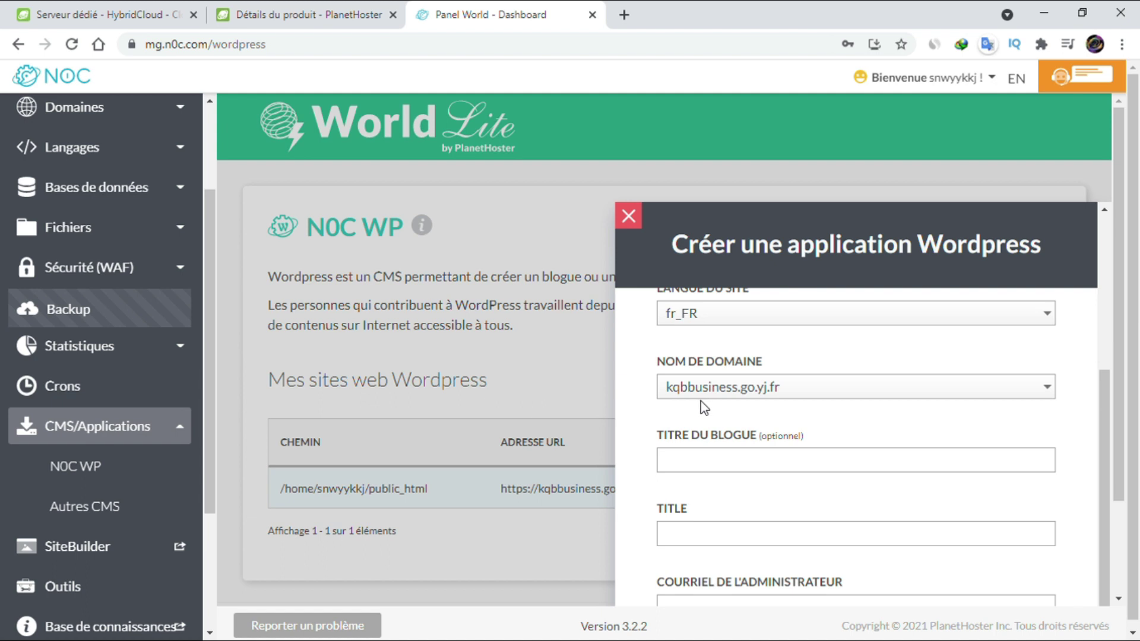
click(1048, 388)
click(1048, 389)
scroll(904, 411, down, 2)
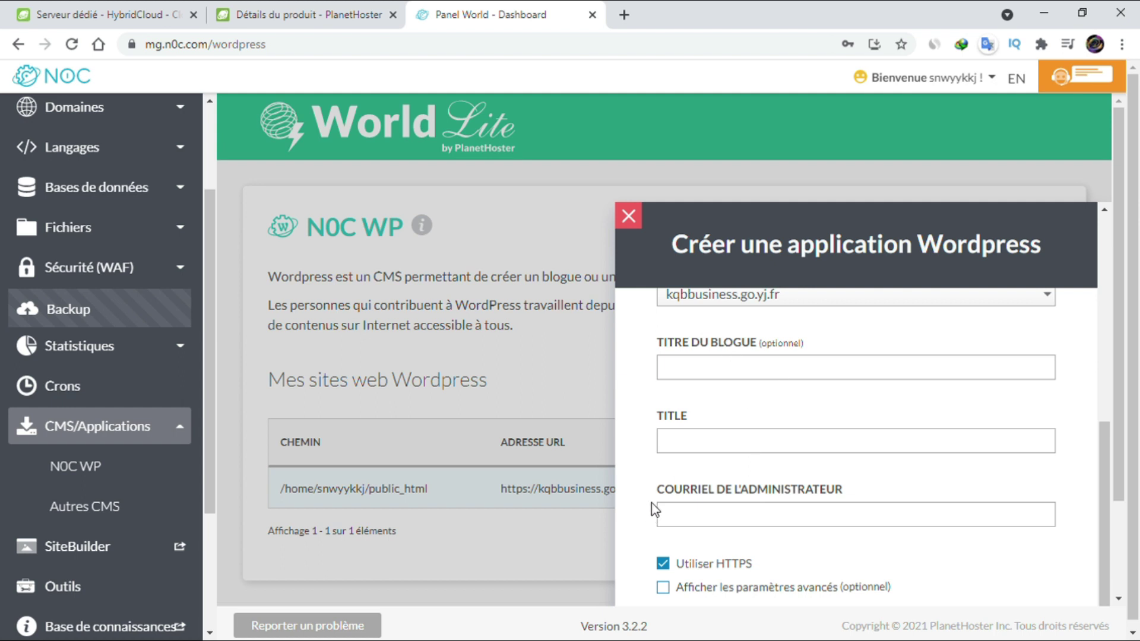
scroll(712, 466, down, 2)
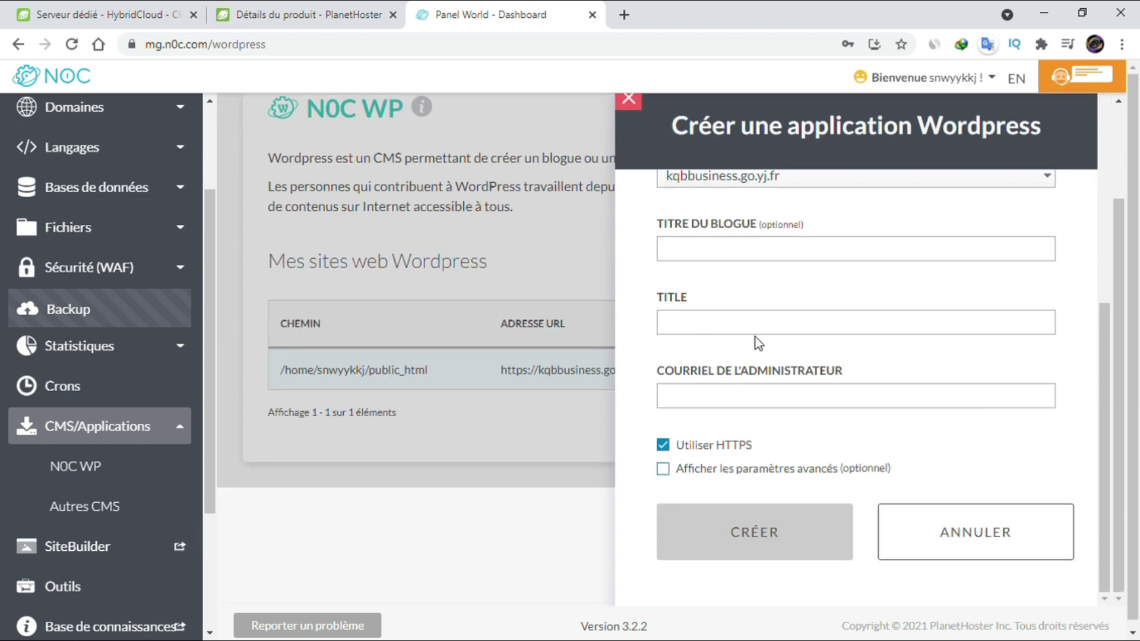
scroll(756, 337, down, 1)
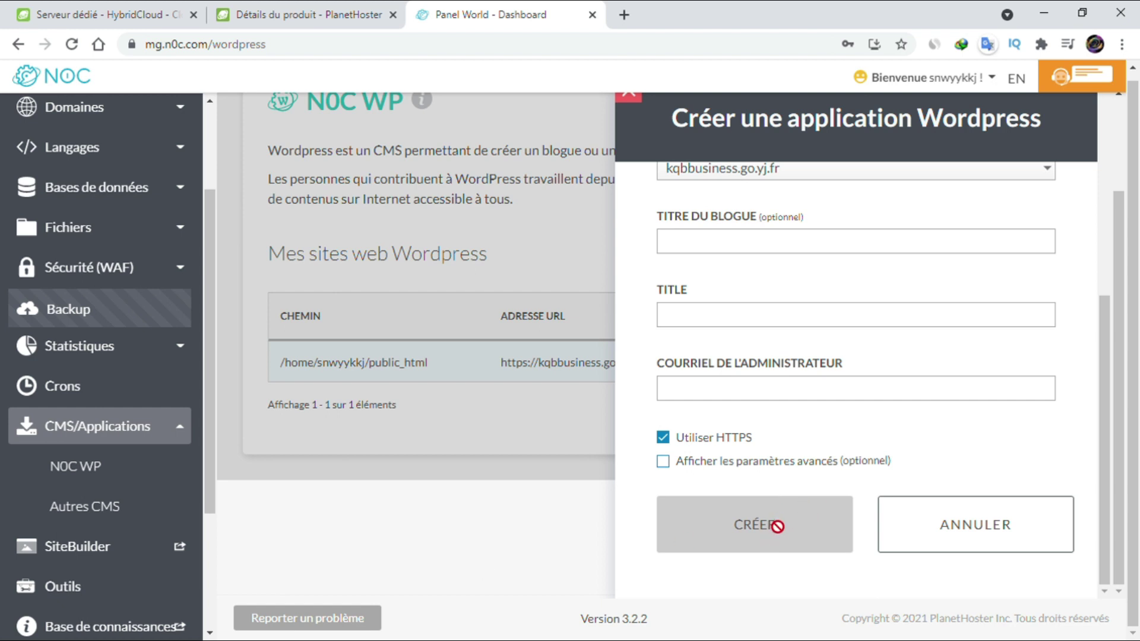
scroll(778, 526, up, 8)
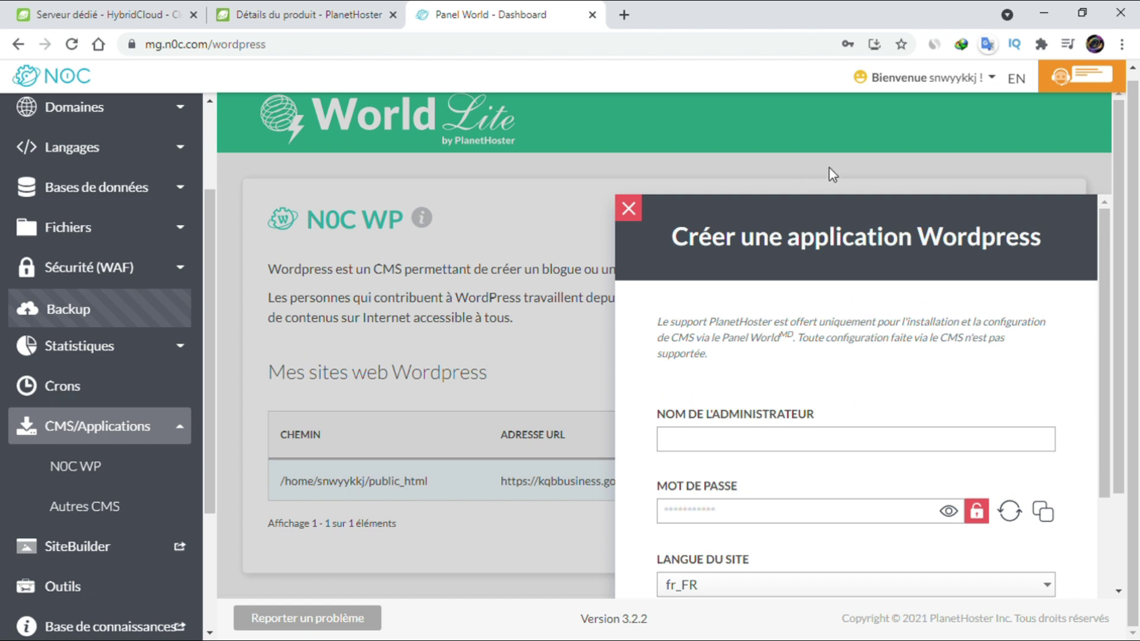
click(629, 209)
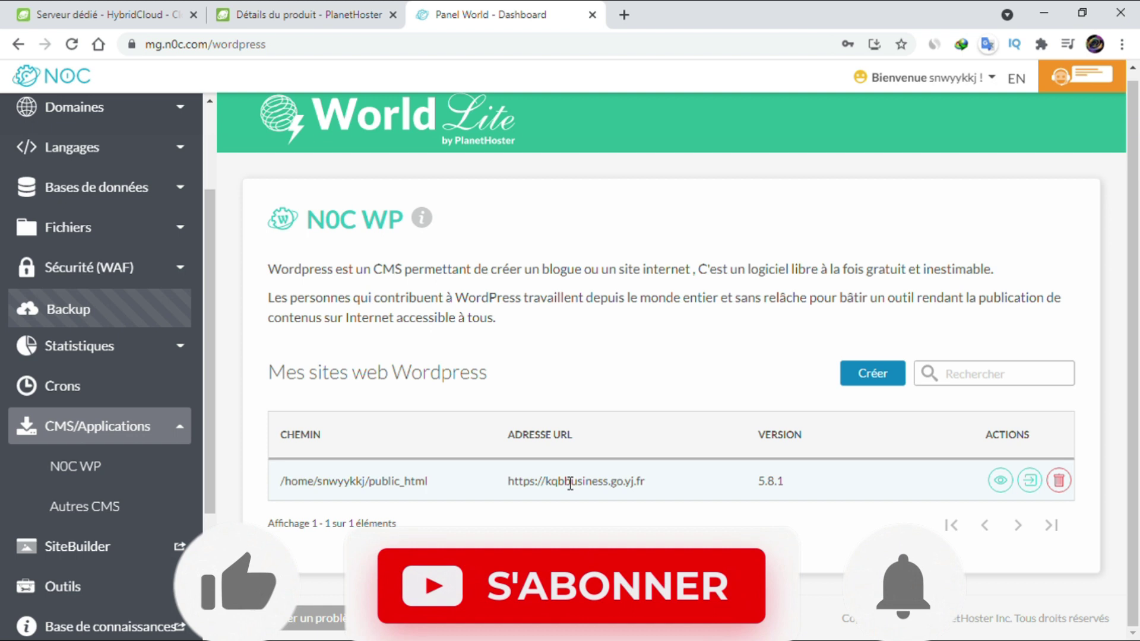
drag(650, 490, 505, 484)
key(ctrl+c)
click(654, 488)
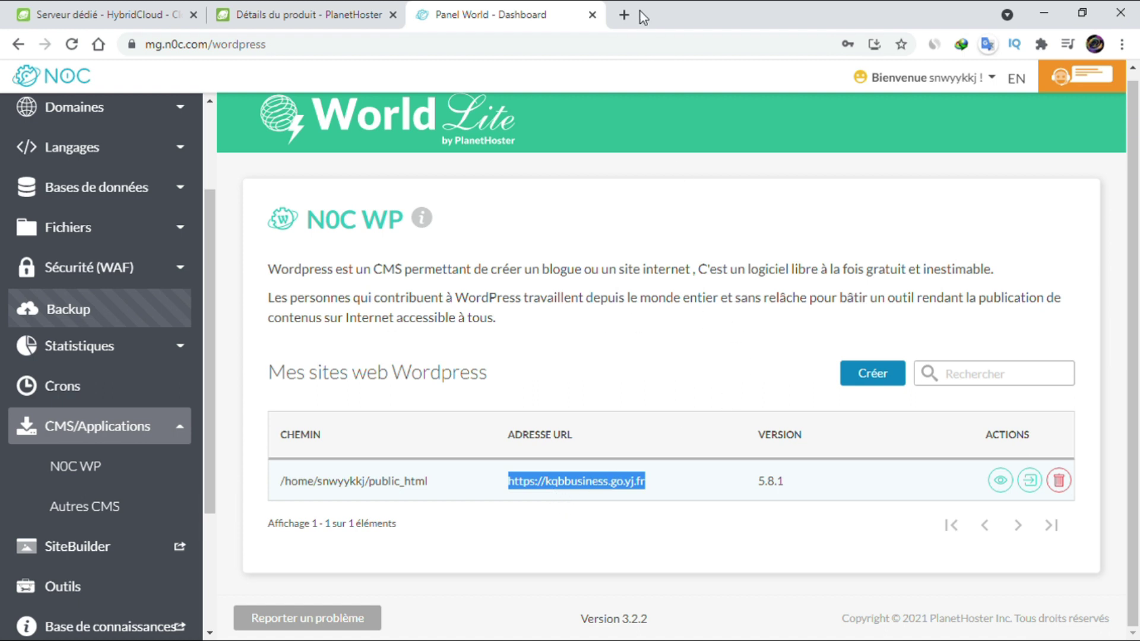
click(616, 20)
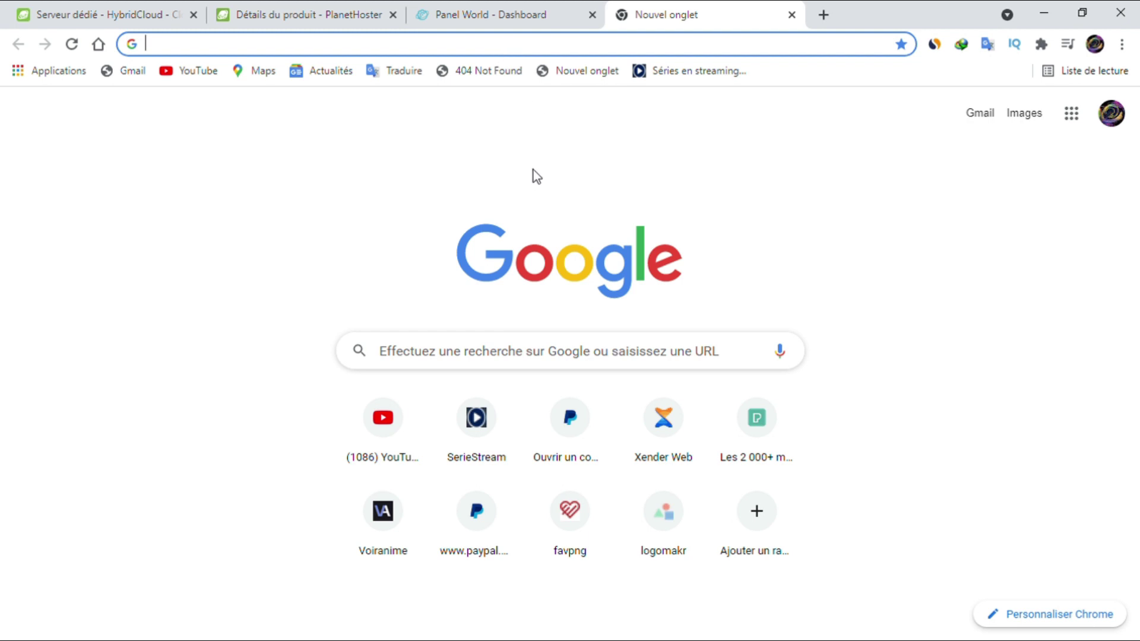
key(ctrl+v)
key(Return)
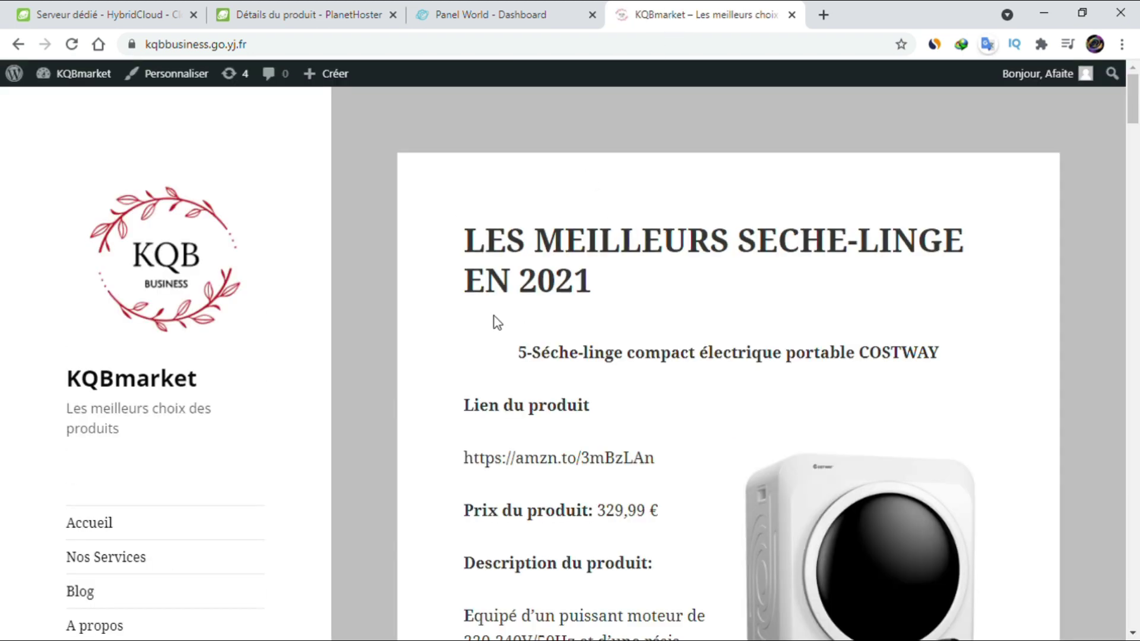
Look through the KQBmarket home page, including the dryer reviews, product images and sidebar.
scroll(585, 331, down, 15)
scroll(585, 330, up, 15)
scroll(504, 339, down, 7)
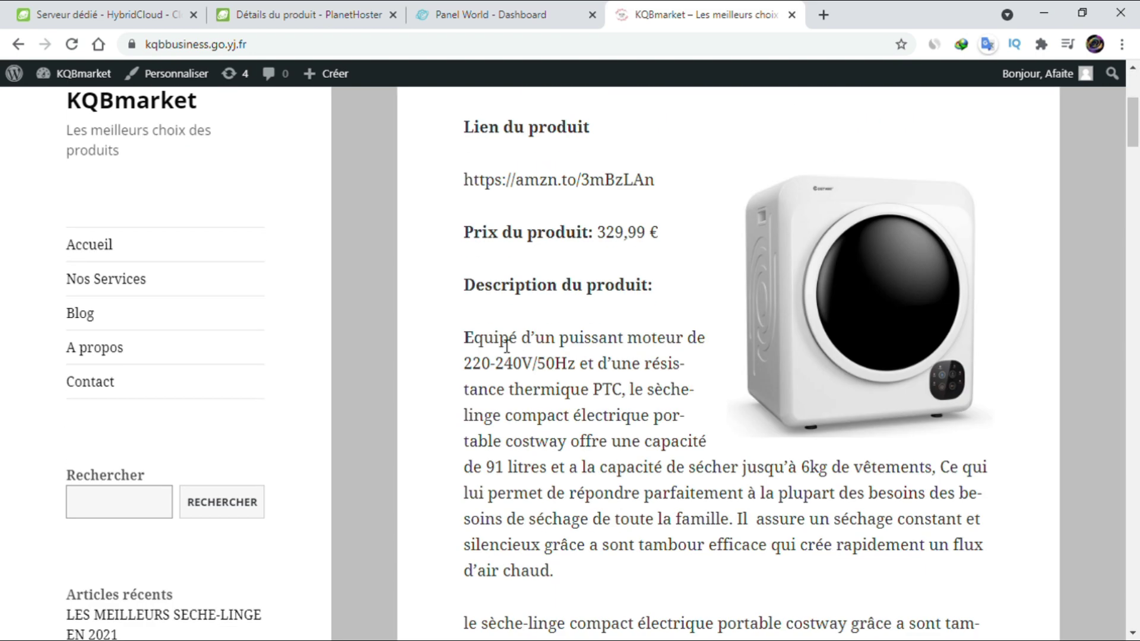
scroll(425, 359, down, 15)
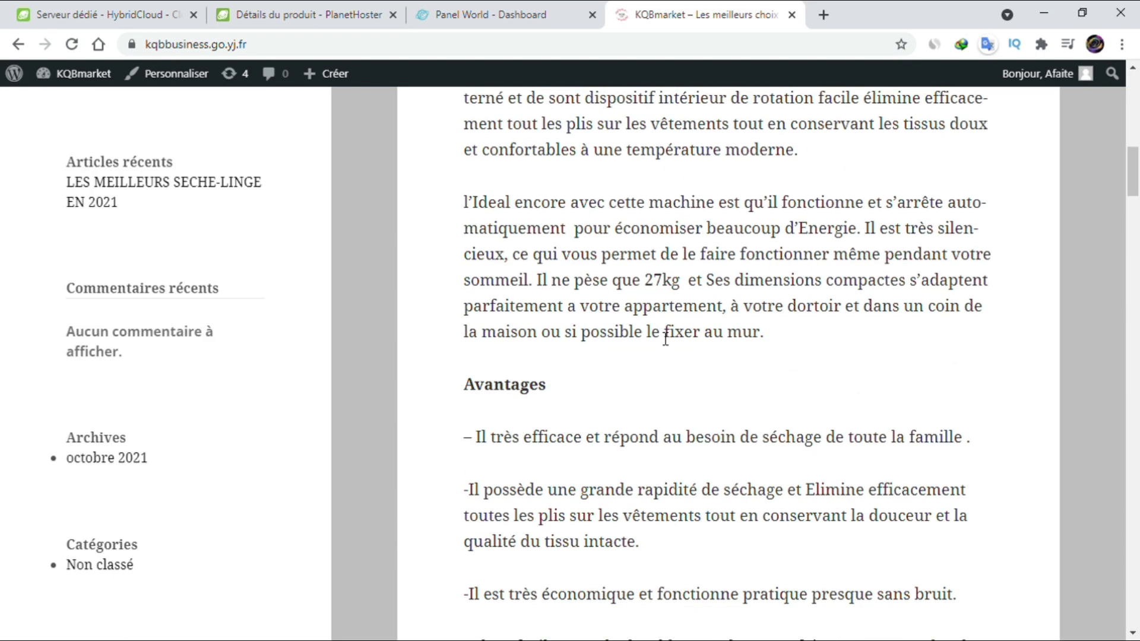
scroll(653, 340, down, 20)
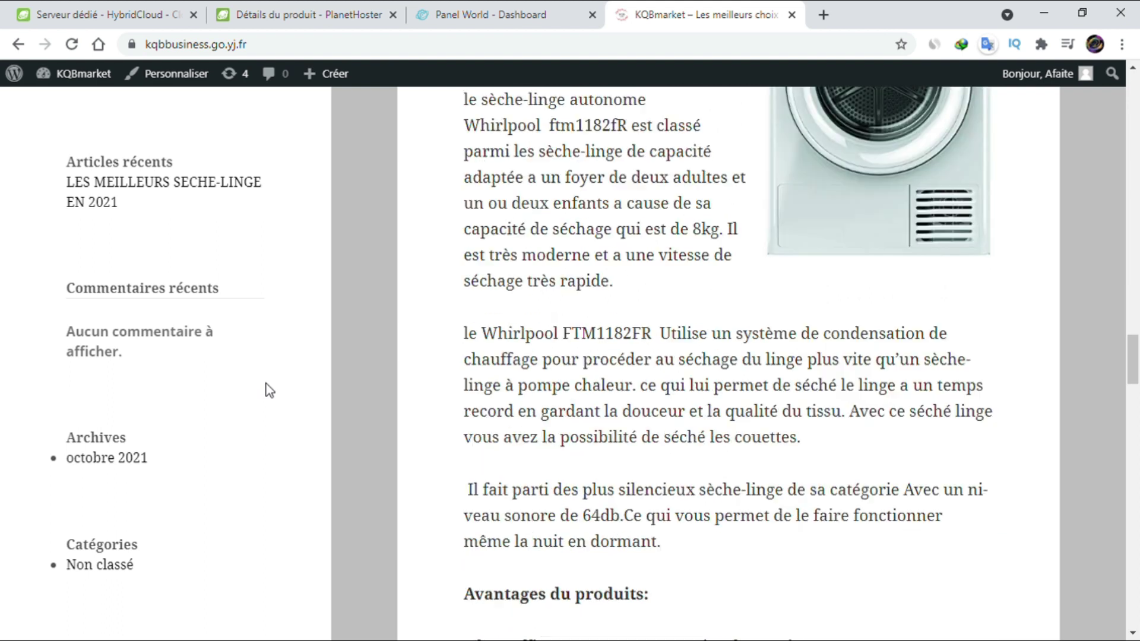
scroll(850, 336, down, 7)
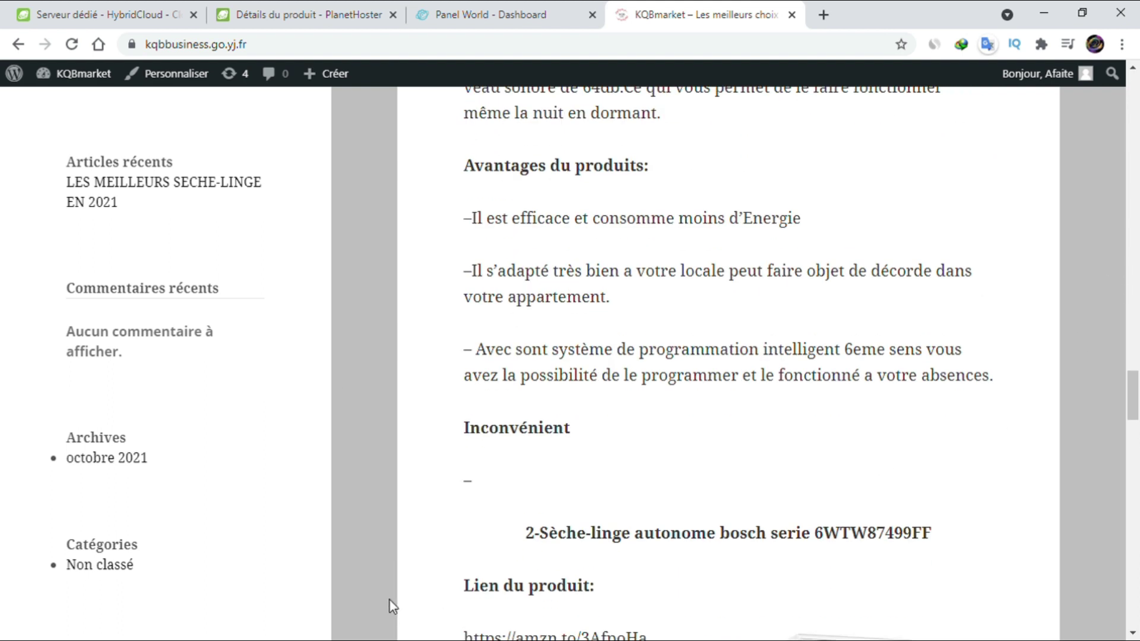
scroll(390, 604, down, 5)
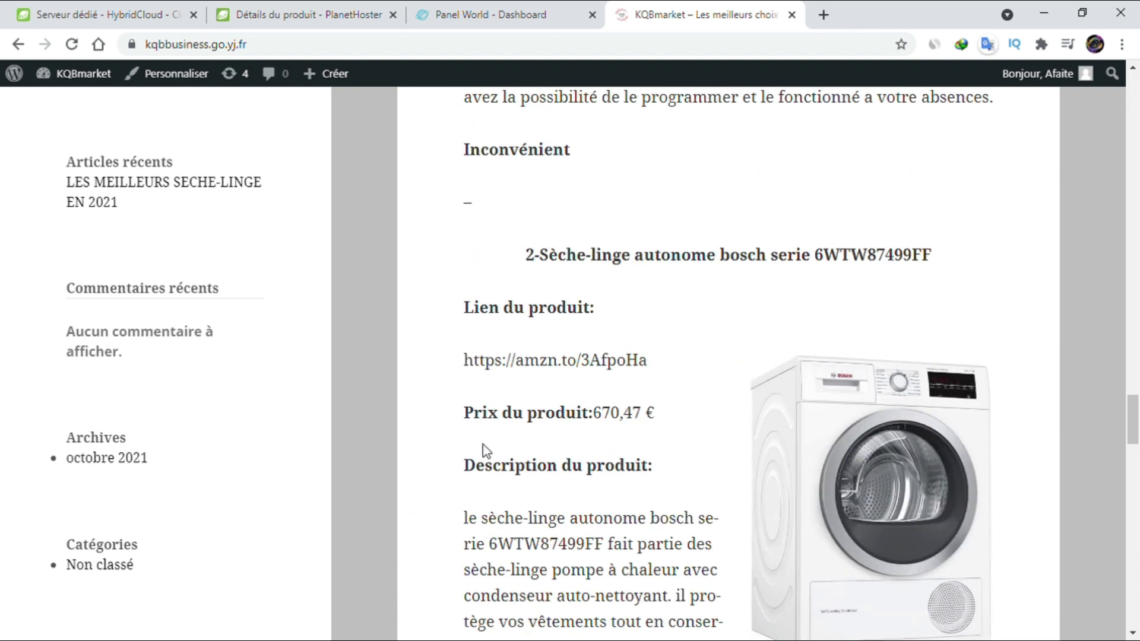
scroll(511, 449, up, 12)
scroll(509, 430, up, 7)
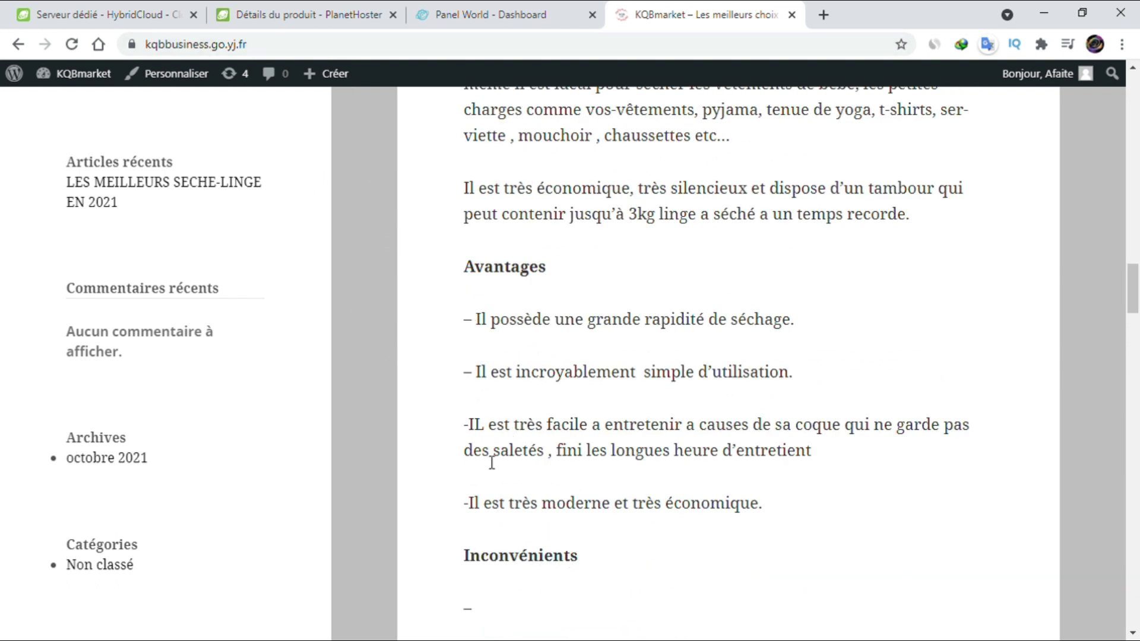
click(286, 53)
click(343, 53)
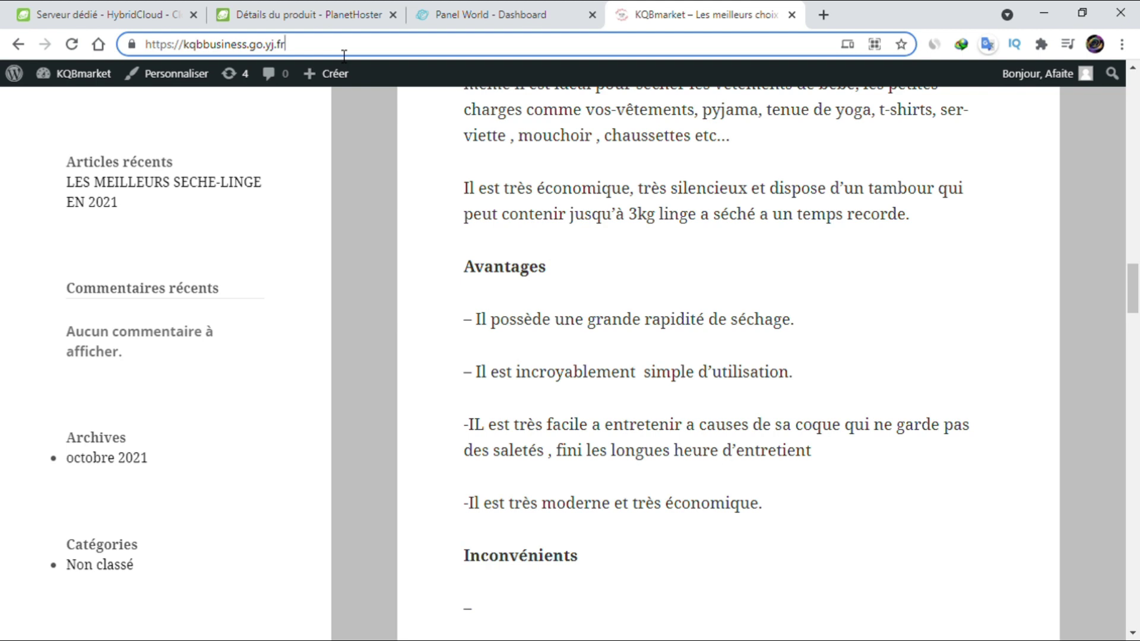
text(/)
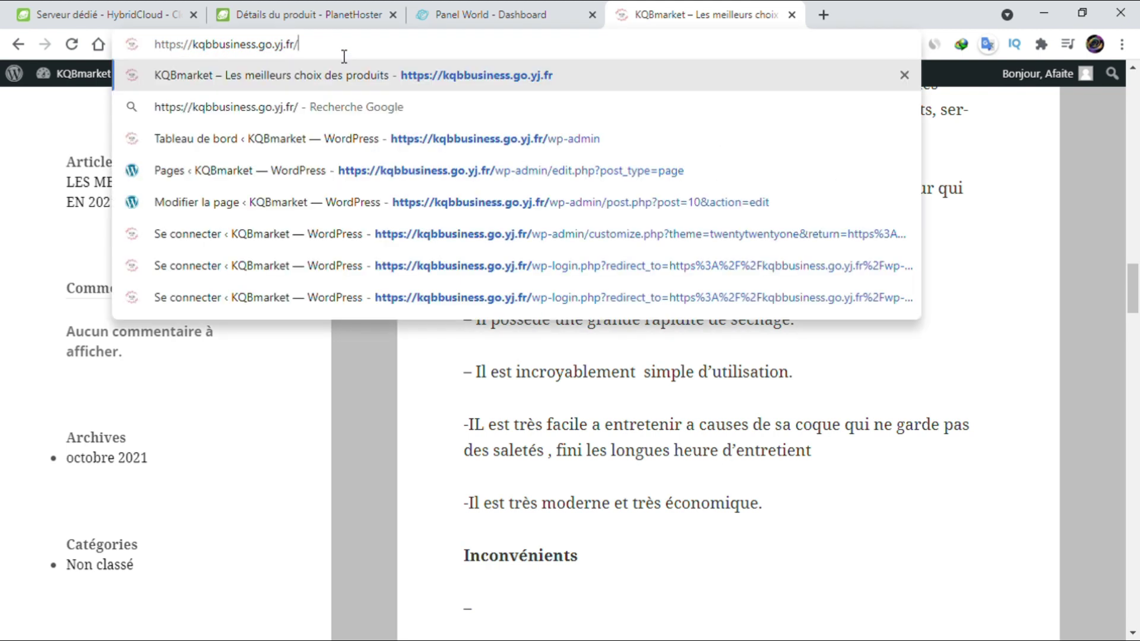
text(wi)
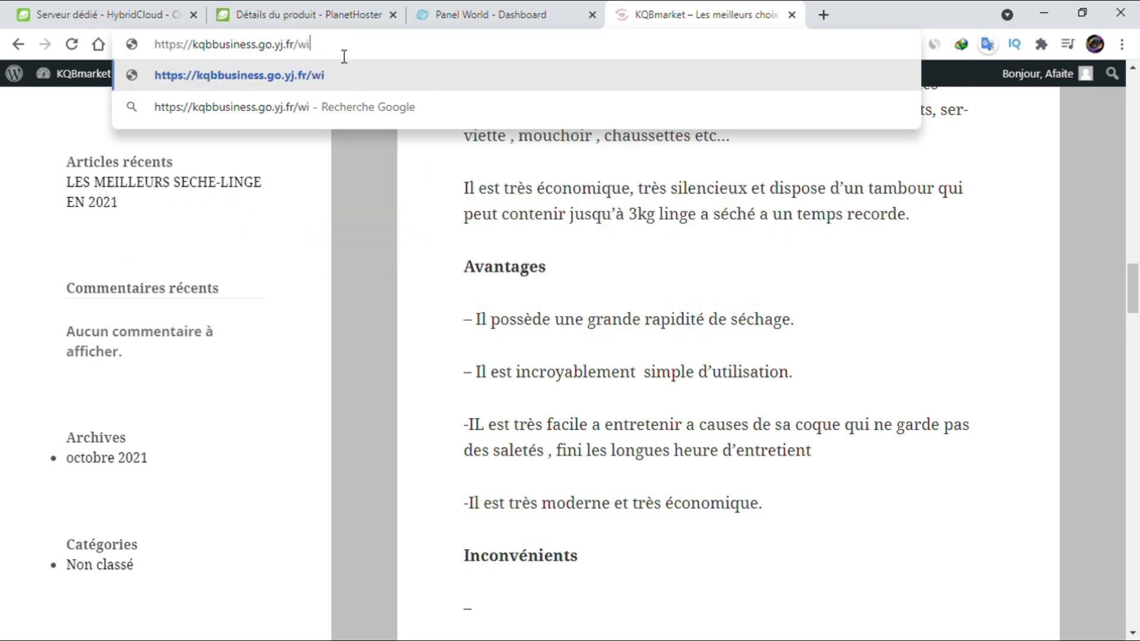
key(BackSpace)
text(p)
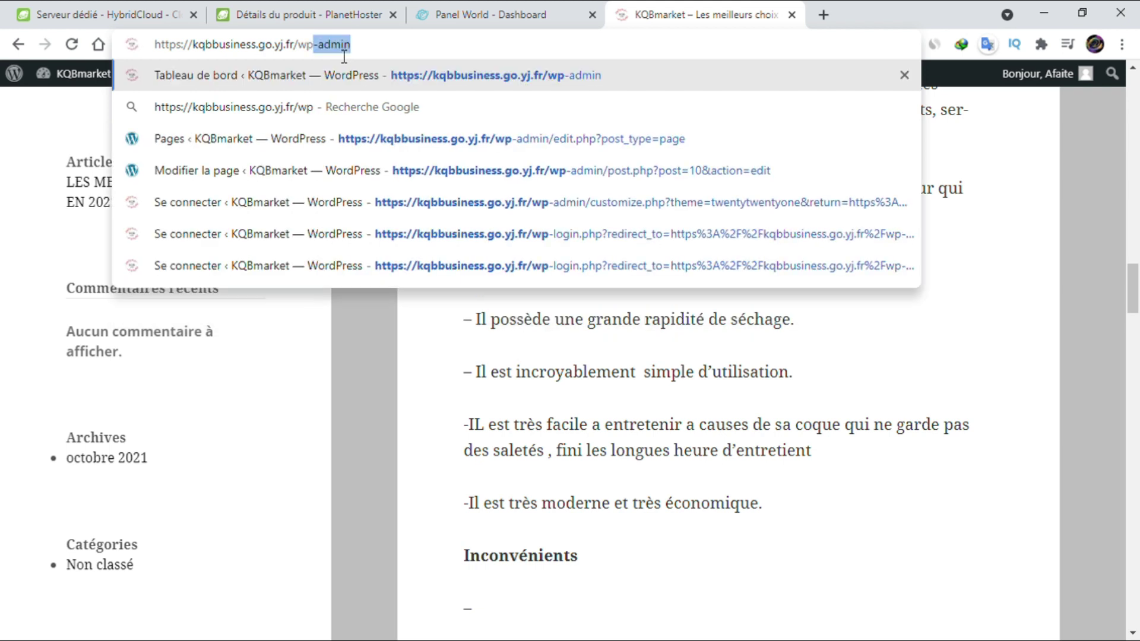
text(-a)
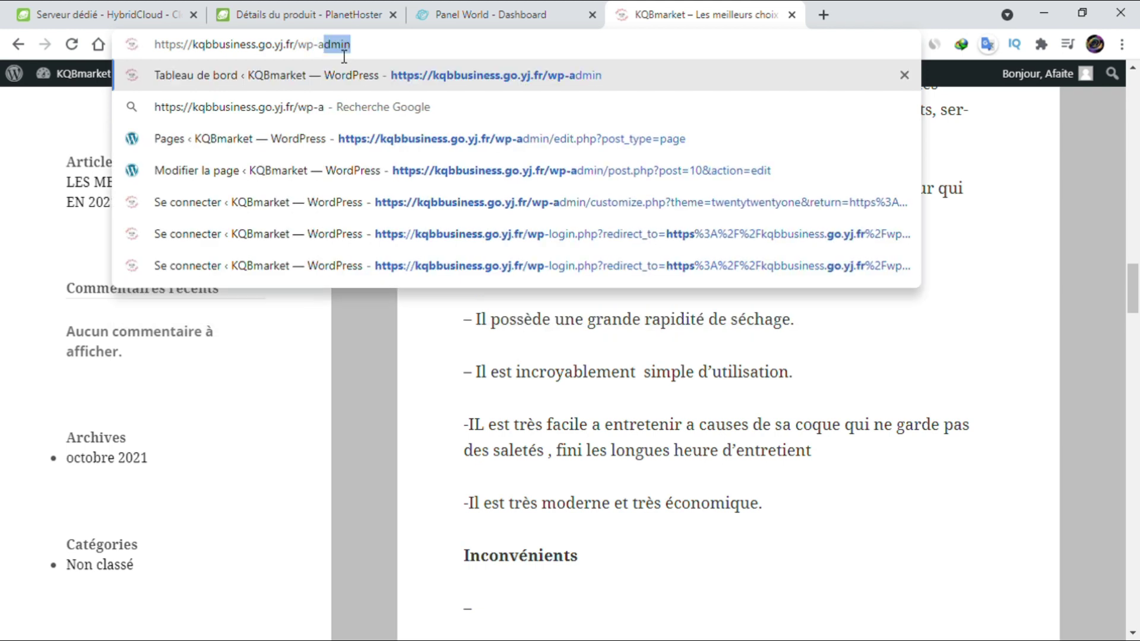
text(dmin)
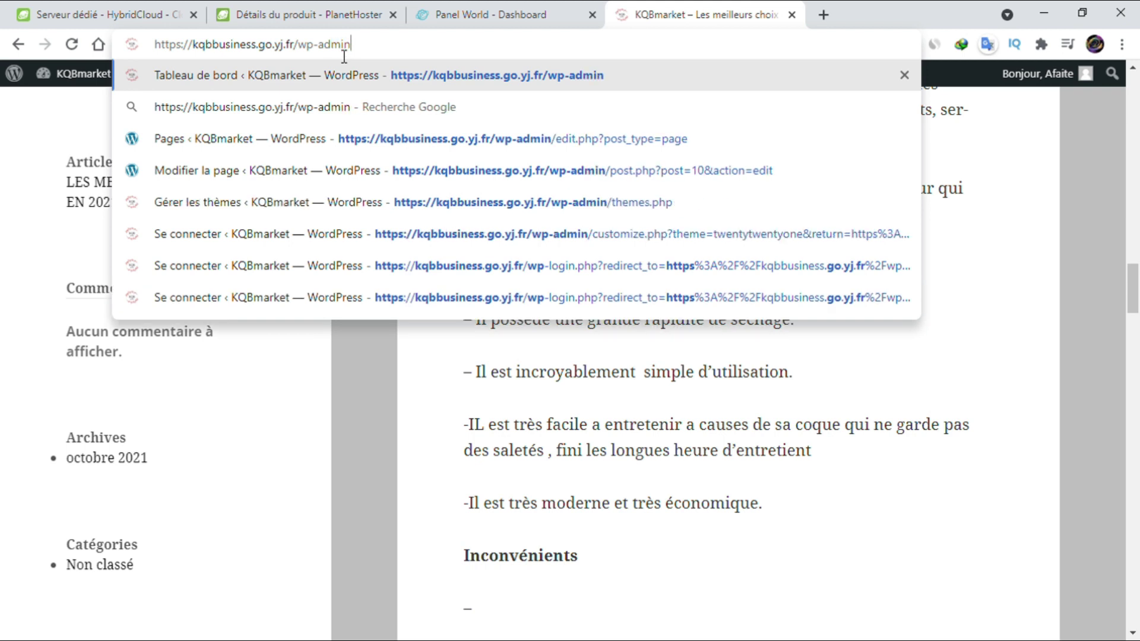
key(Return)
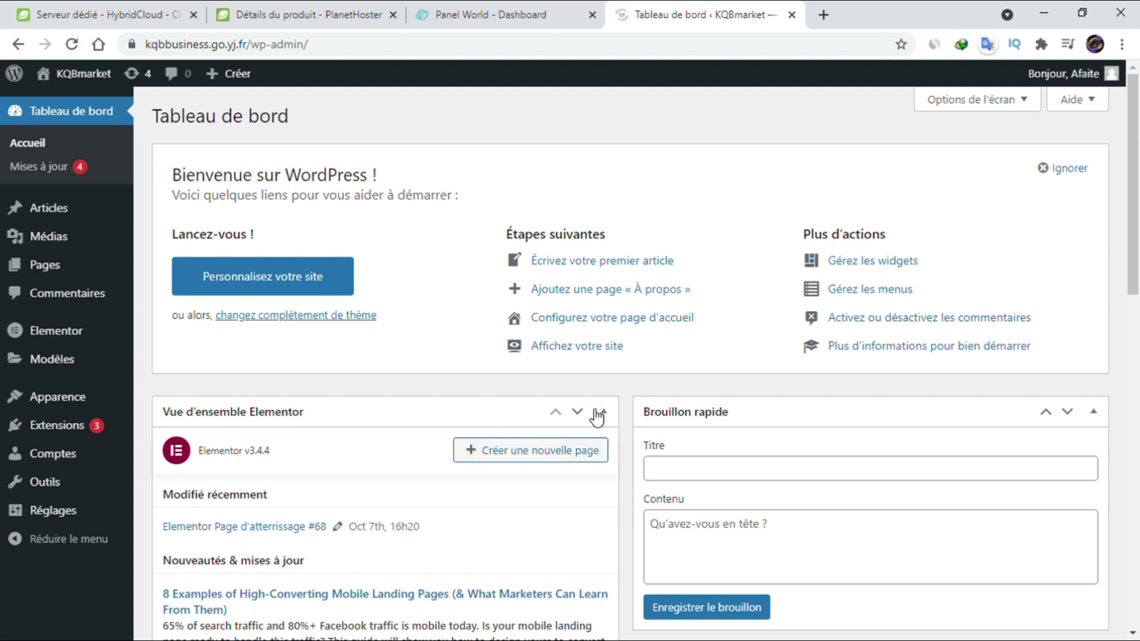
Look through the WordPress dashboard, including the welcome links, Elementor overview, WordPress news, site health and activity sections.
scroll(594, 416, down, 15)
scroll(597, 418, up, 15)
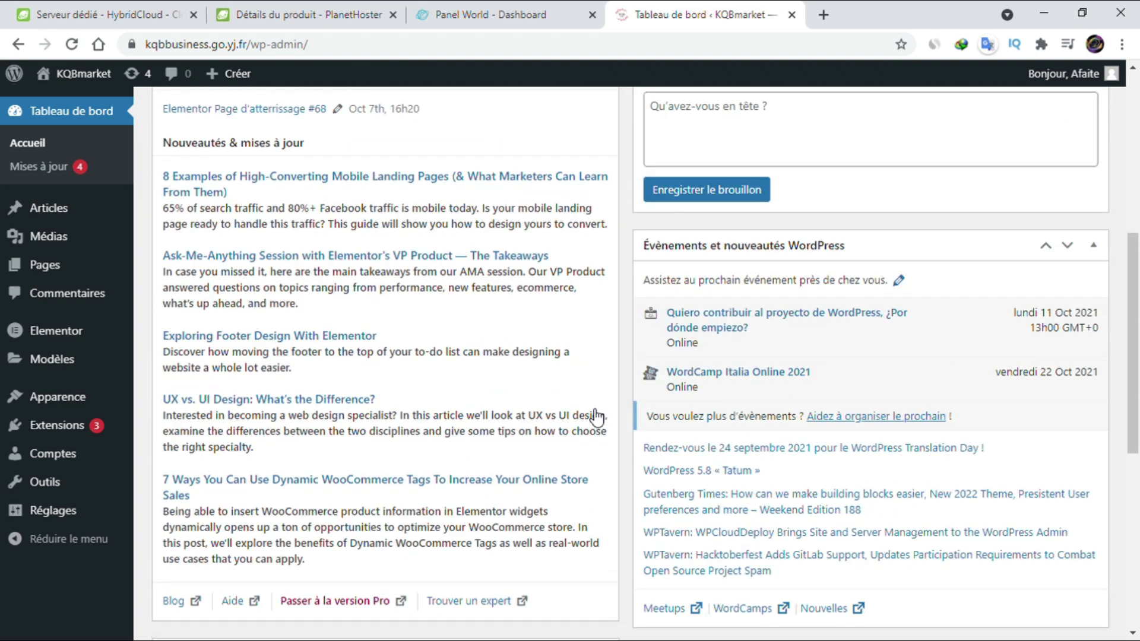
scroll(594, 416, down, 4)
scroll(593, 416, up, 4)
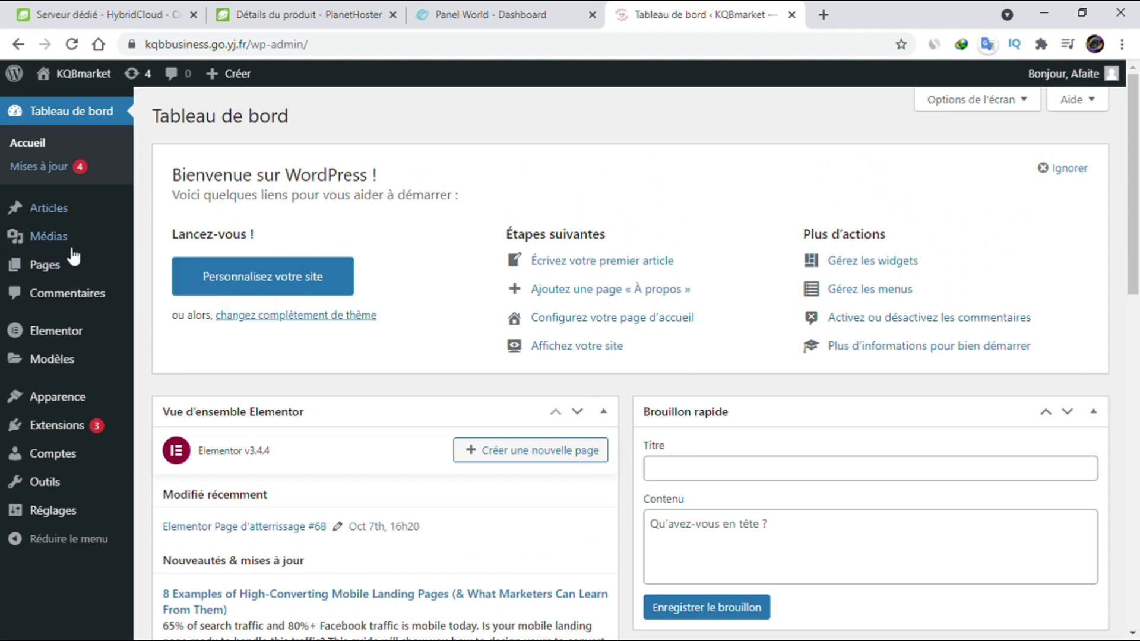
scroll(71, 257, down, 3)
scroll(95, 383, down, 3)
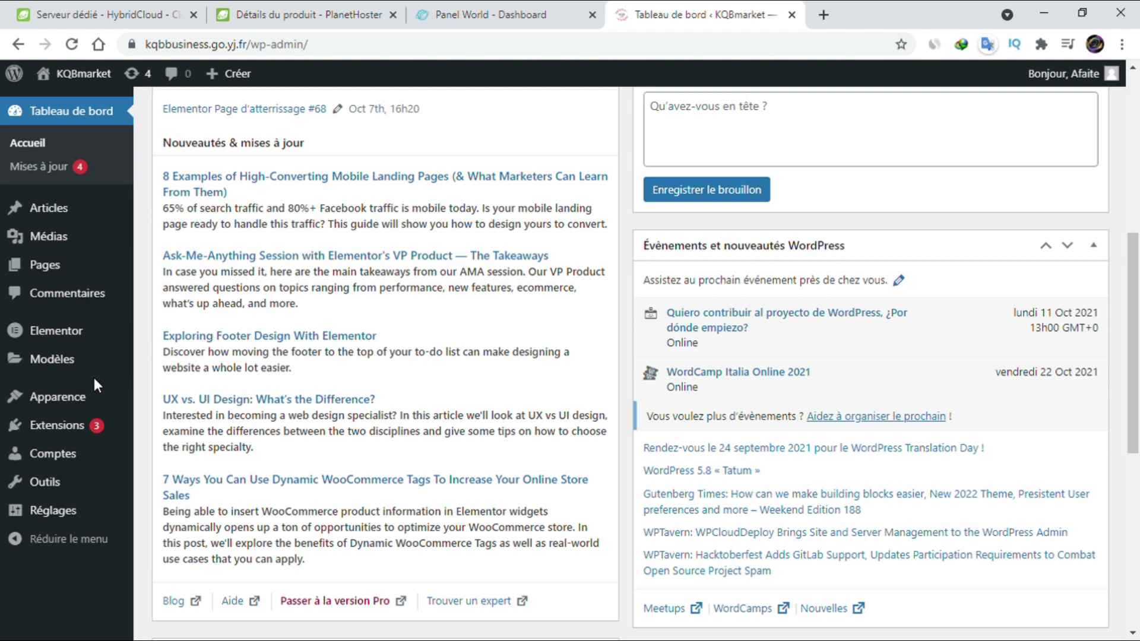
mouse_move(120, 271)
scroll(121, 271, down, 3)
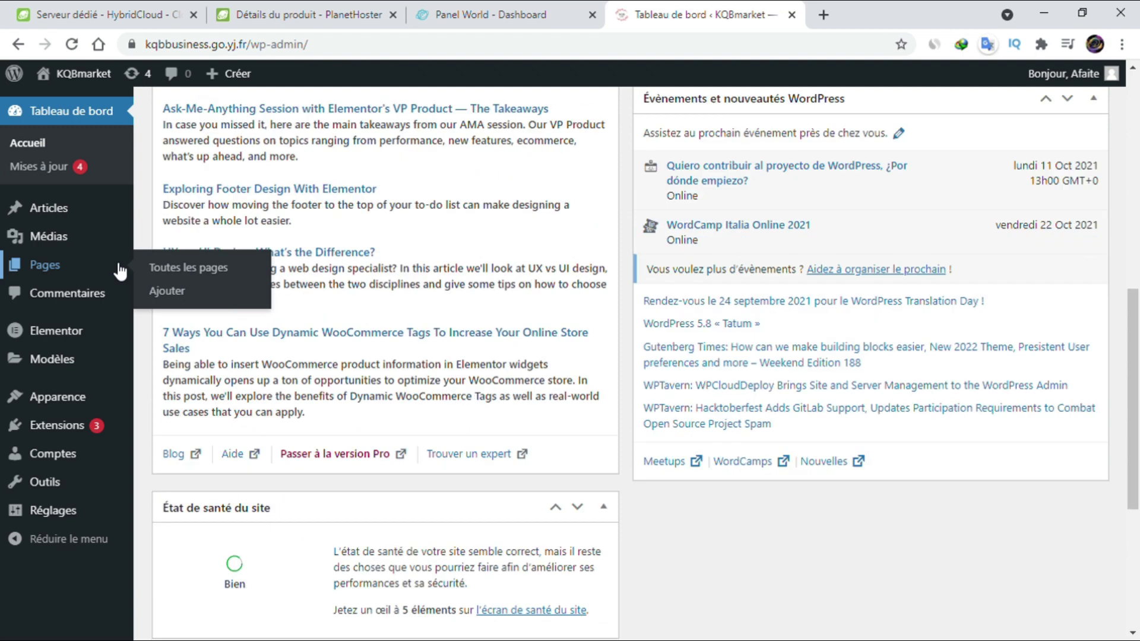
scroll(1109, 339, down, 6)
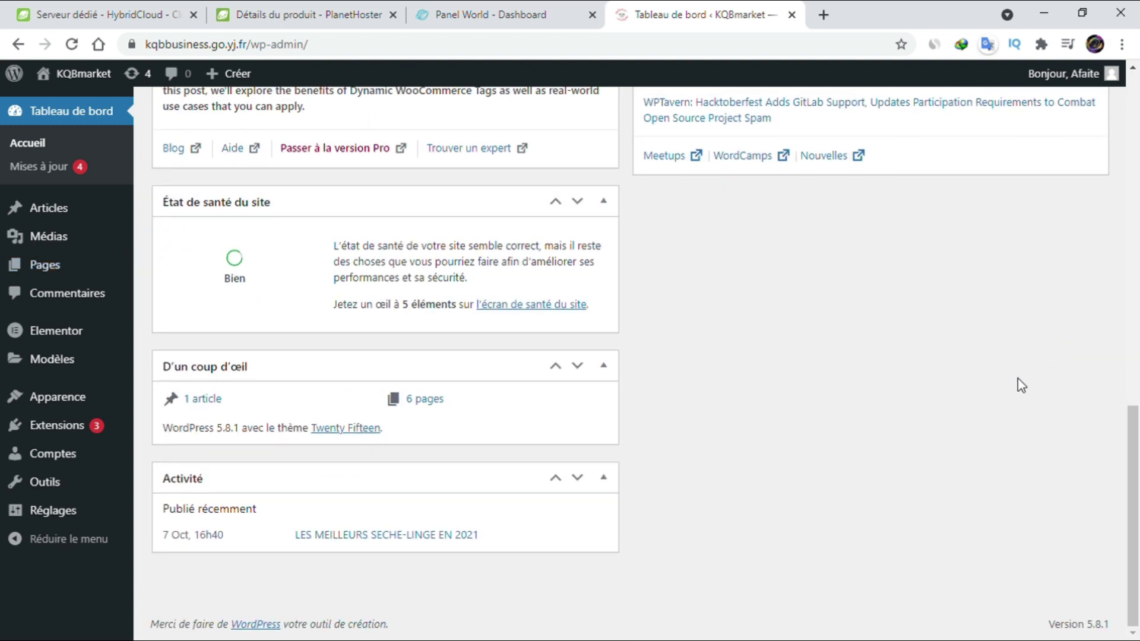
scroll(1018, 380, up, 15)
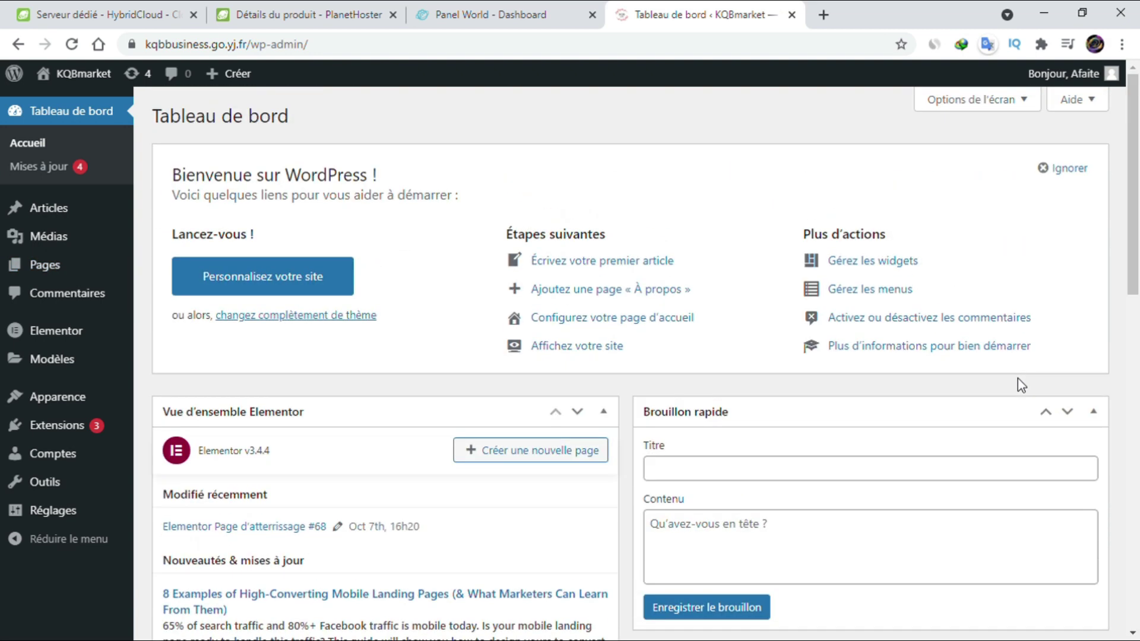
Go to the installed themes of the site and open a live preview of the Twenty Twenty-One theme.
mouse_move(122, 407)
click(163, 405)
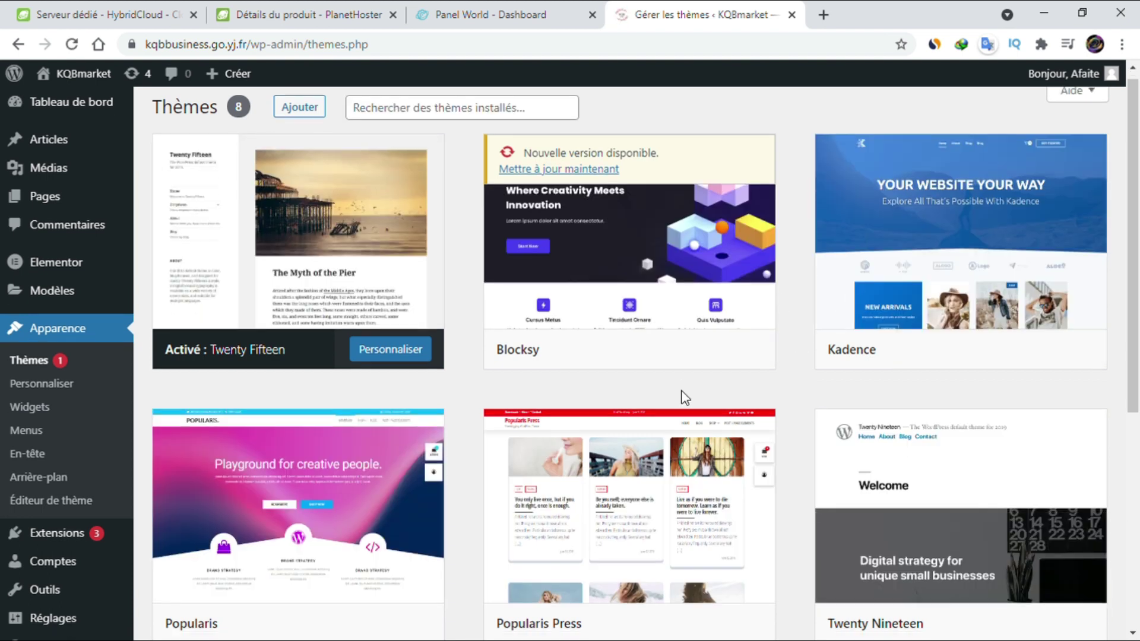
scroll(682, 394, down, 2)
scroll(552, 396, down, 3)
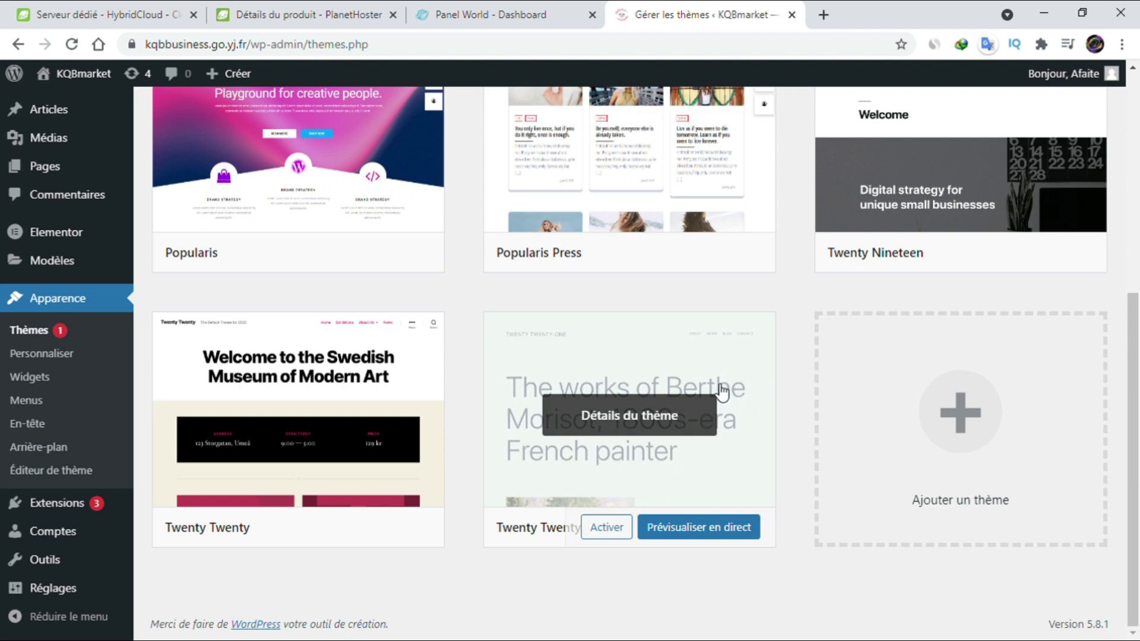
click(677, 533)
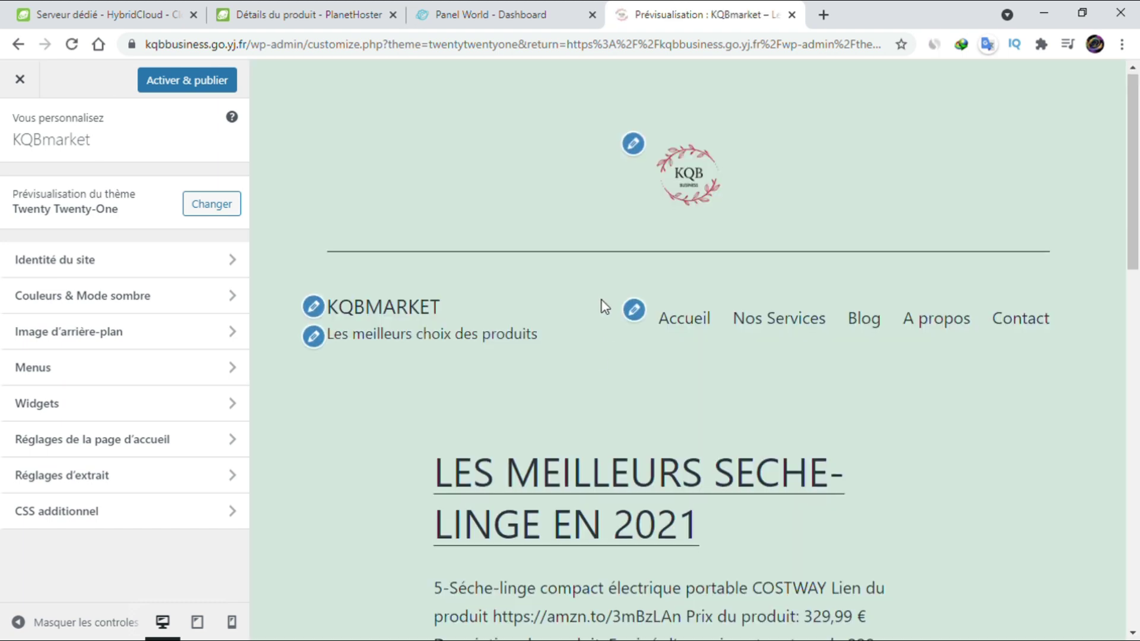
Examine the site's home page in the Twenty Twenty-One preview and close the preview without activating the theme.
scroll(602, 305, down, 7)
scroll(561, 272, down, 3)
scroll(561, 272, up, 6)
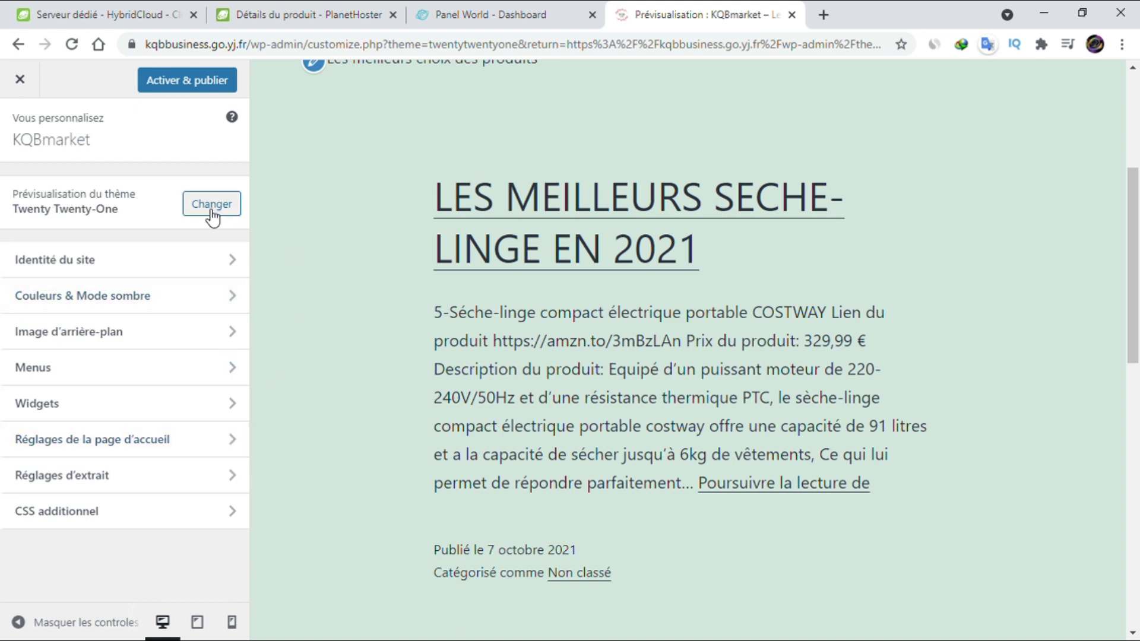
click(19, 80)
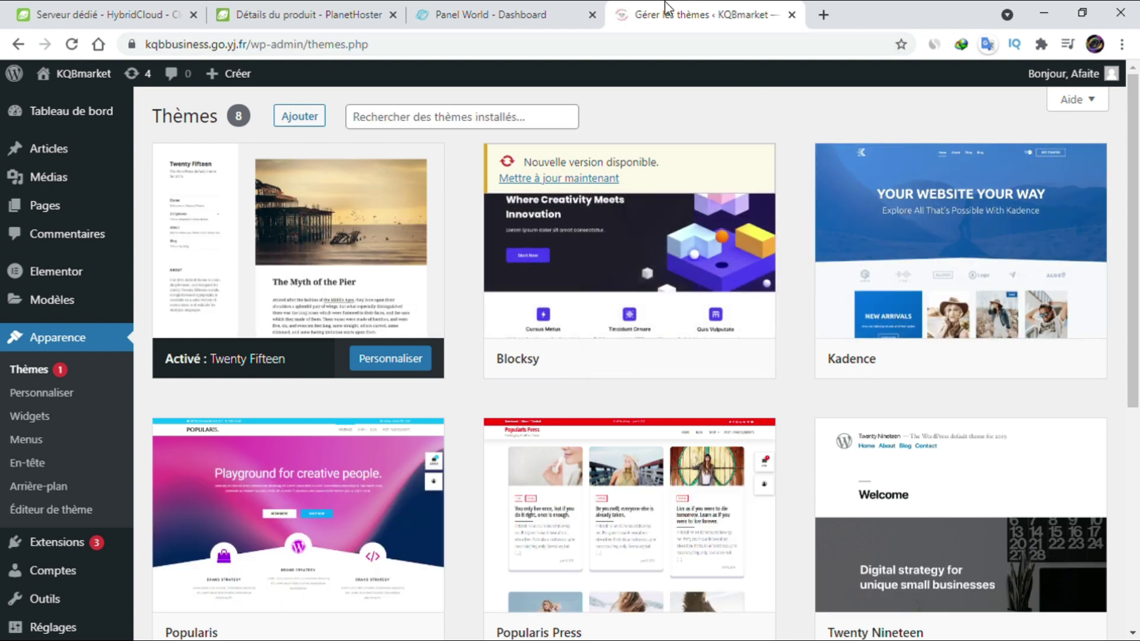
Look through the installed themes, from Twenty Fifteen, Blocksy and Kadence down to Twenty Twenty-One.
mouse_move(309, 467)
scroll(41, 356, down, 6)
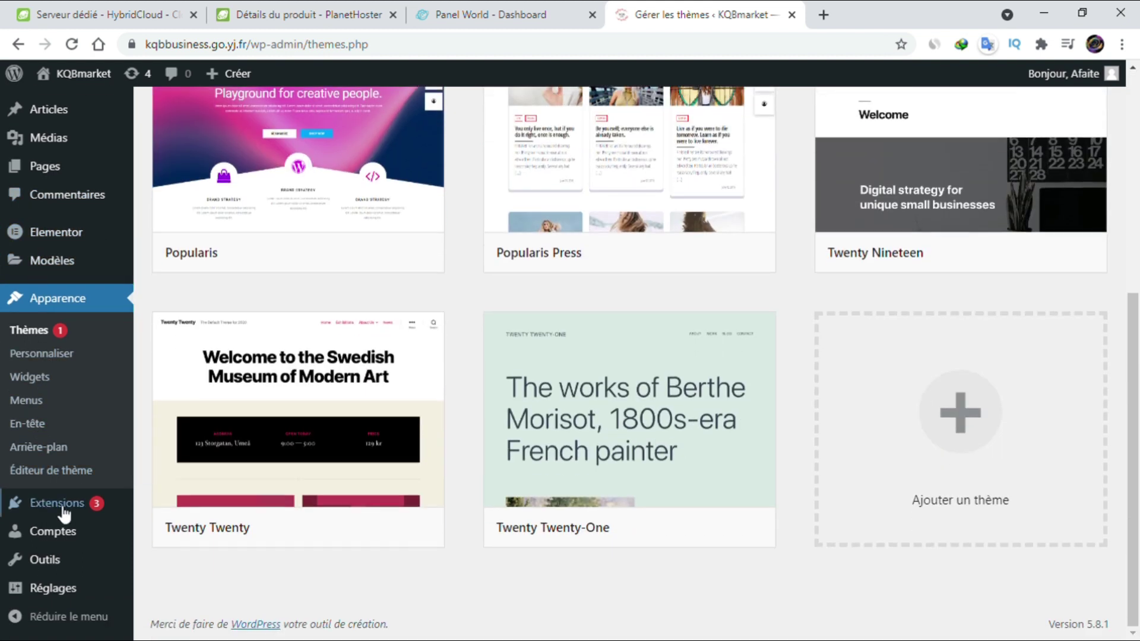
scroll(698, 457, up, 6)
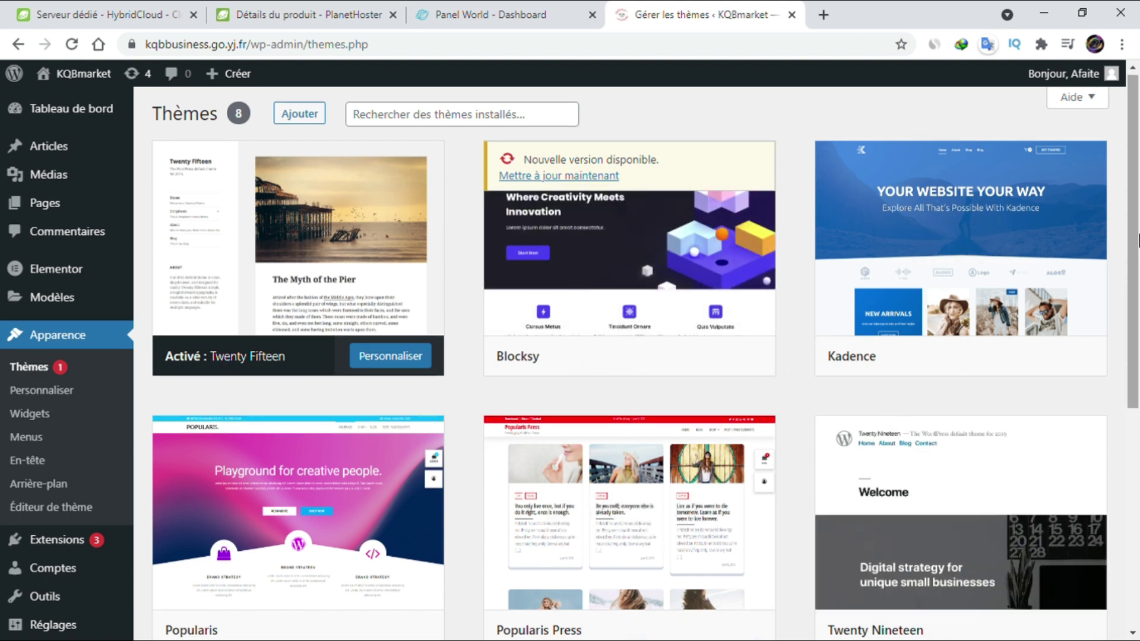
drag(1137, 68, 1137, 241)
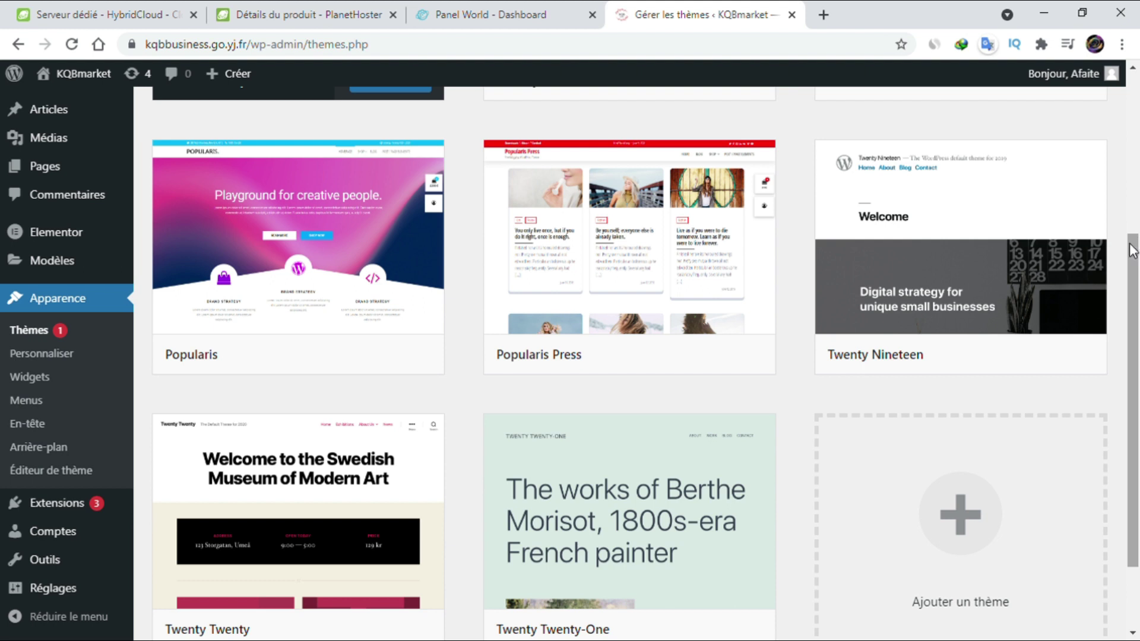
scroll(1130, 249, up, 5)
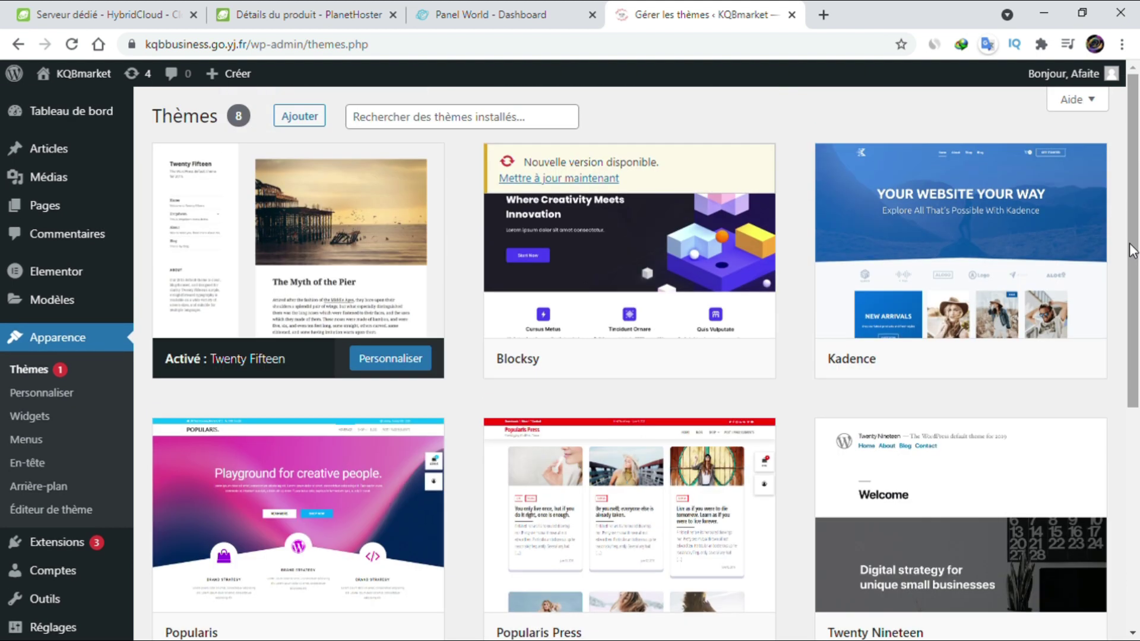
mouse_move(1085, 280)
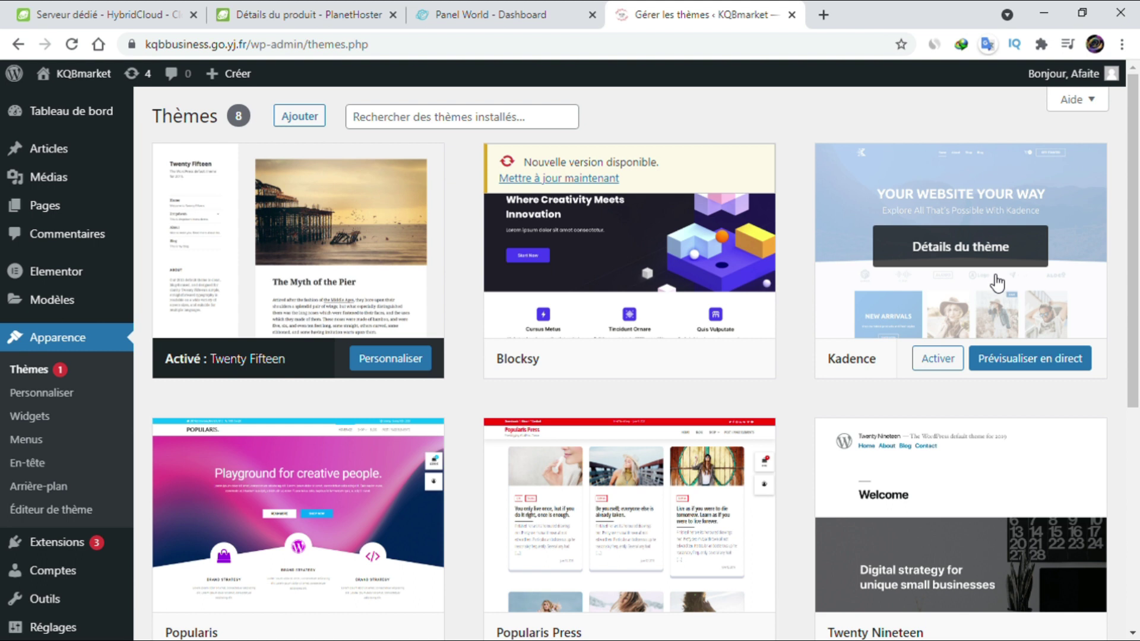
scroll(995, 282, down, 2)
scroll(996, 283, up, 2)
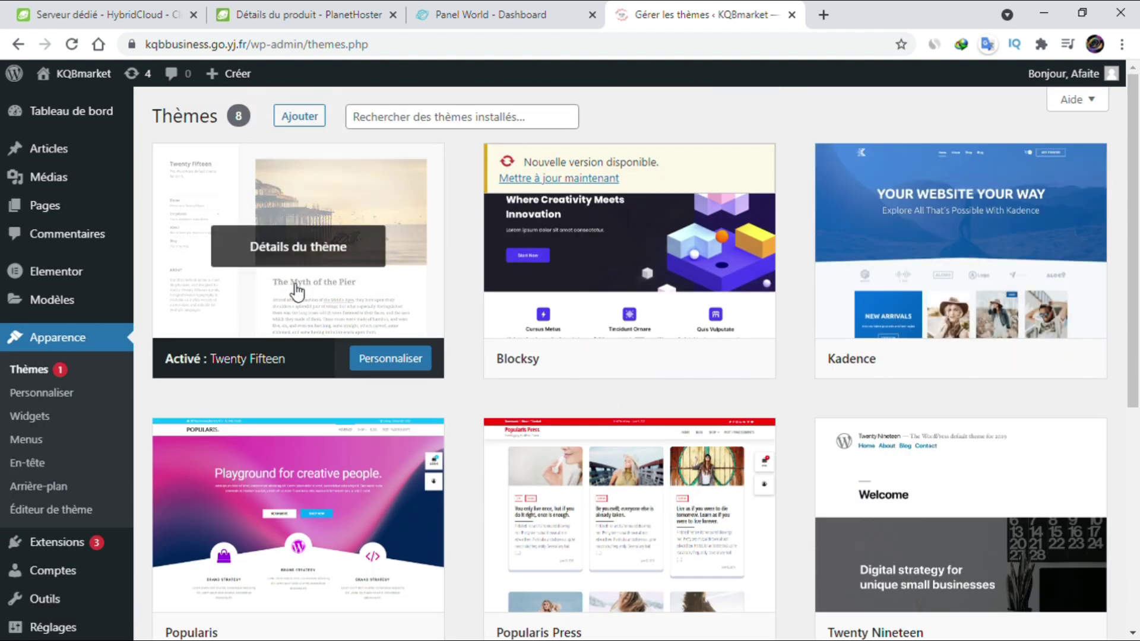
scroll(619, 380, down, 4)
scroll(620, 383, up, 4)
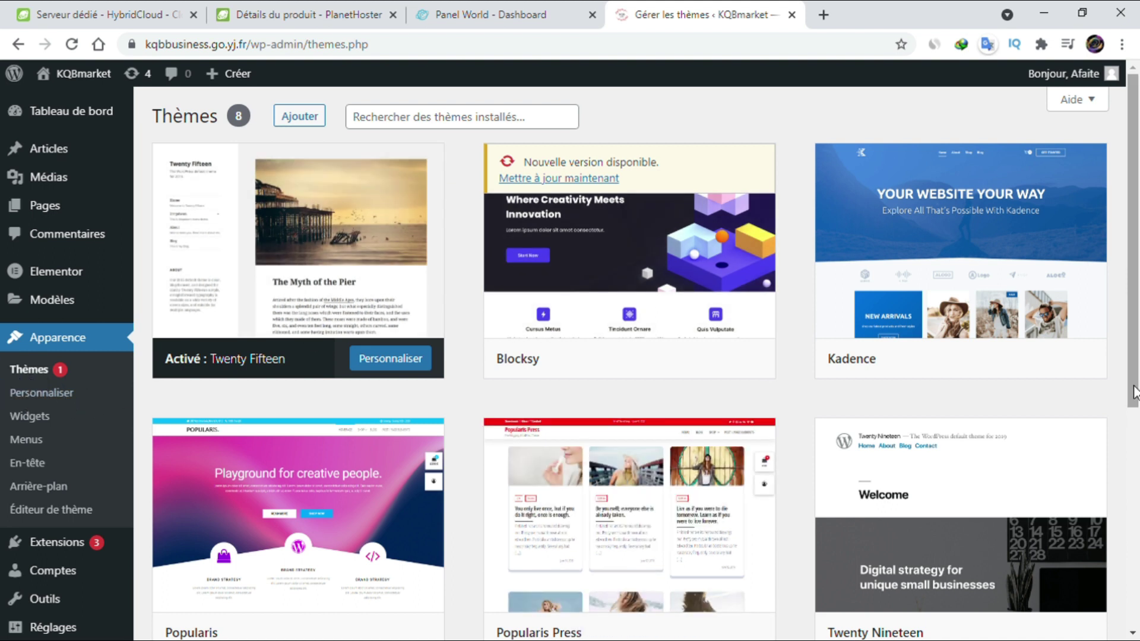
scroll(1134, 392, down, 5)
scroll(1134, 391, up, 5)
Search Google for "fiever" in a new browser tab and open the Fiverr freelance services site.
click(823, 15)
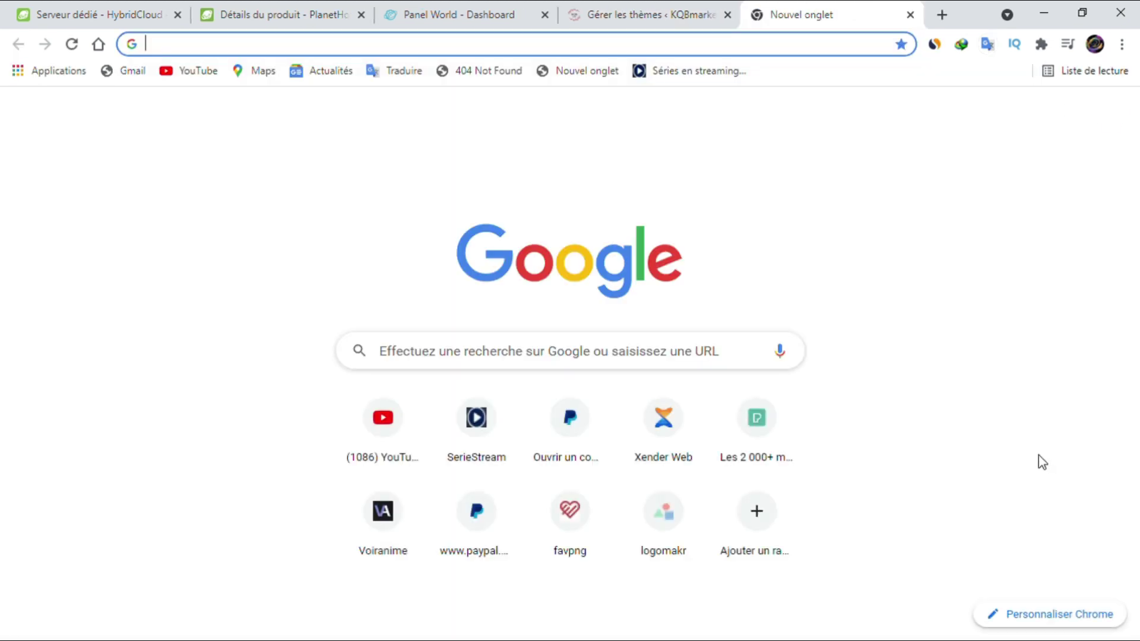
text(fie)
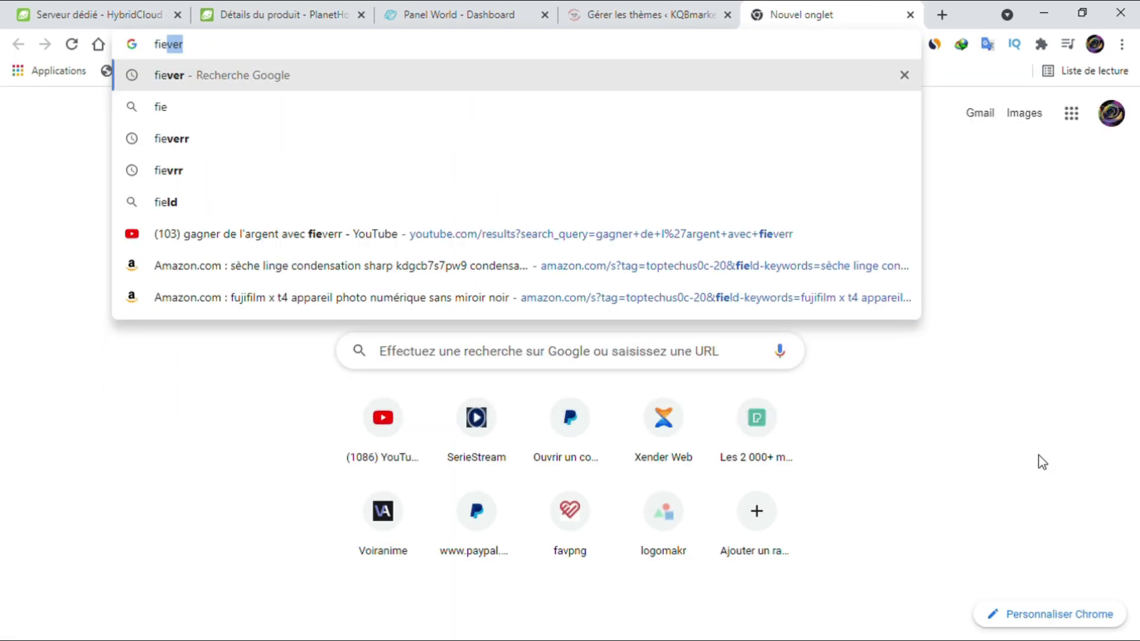
key(BackSpace)
key(BackSpace)
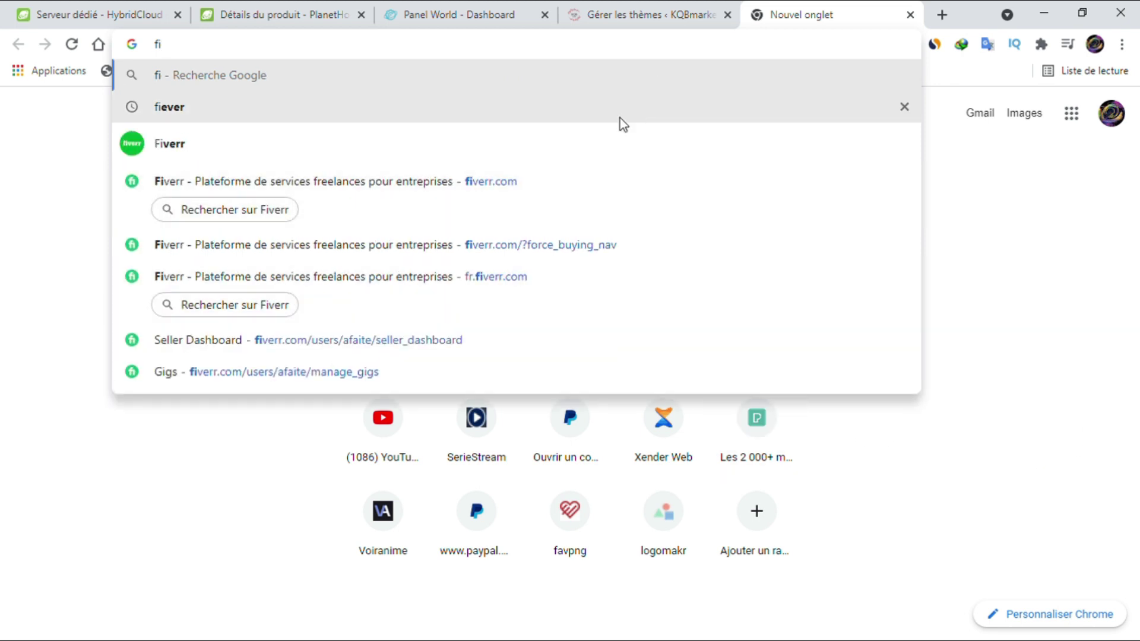
click(620, 119)
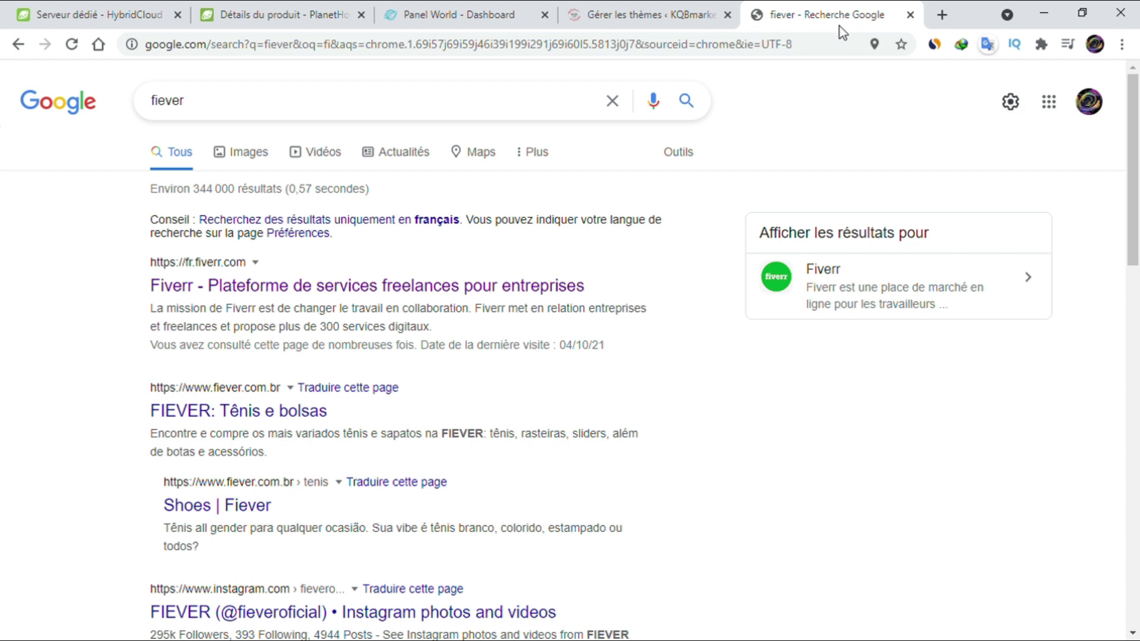
click(297, 292)
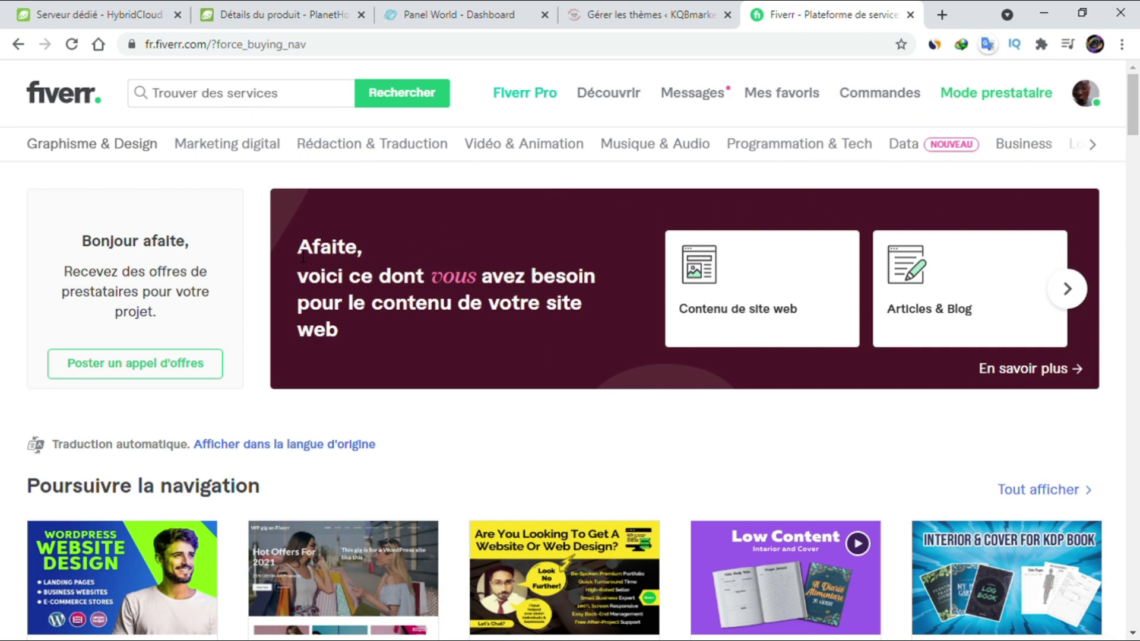
Search Fiverr for services matching "creer un site web wordpress".
click(242, 96)
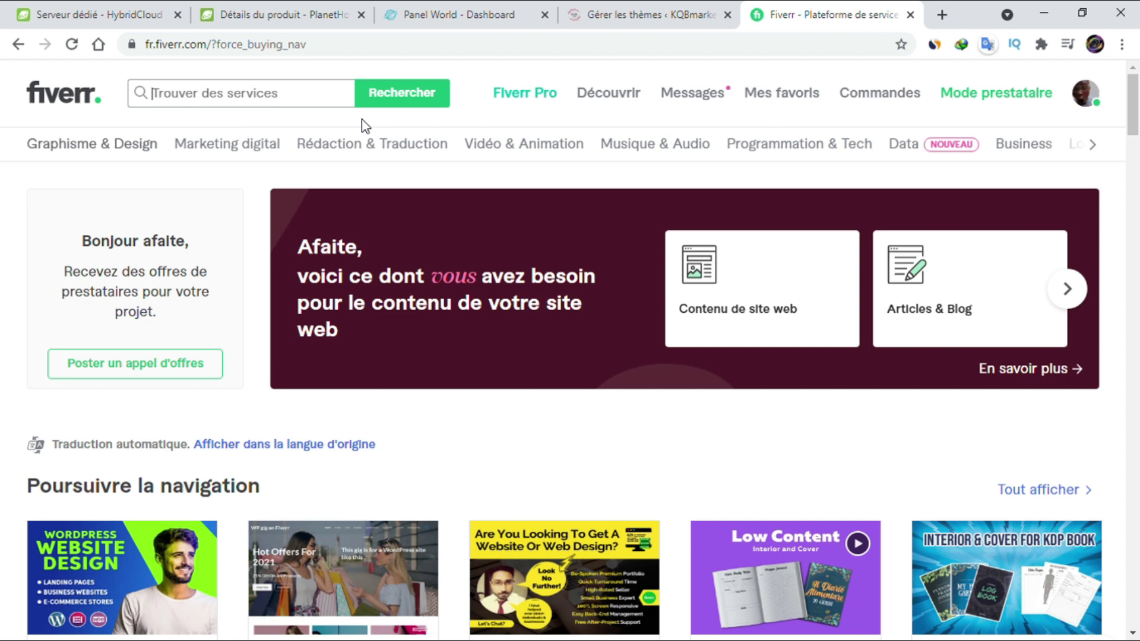
text(c)
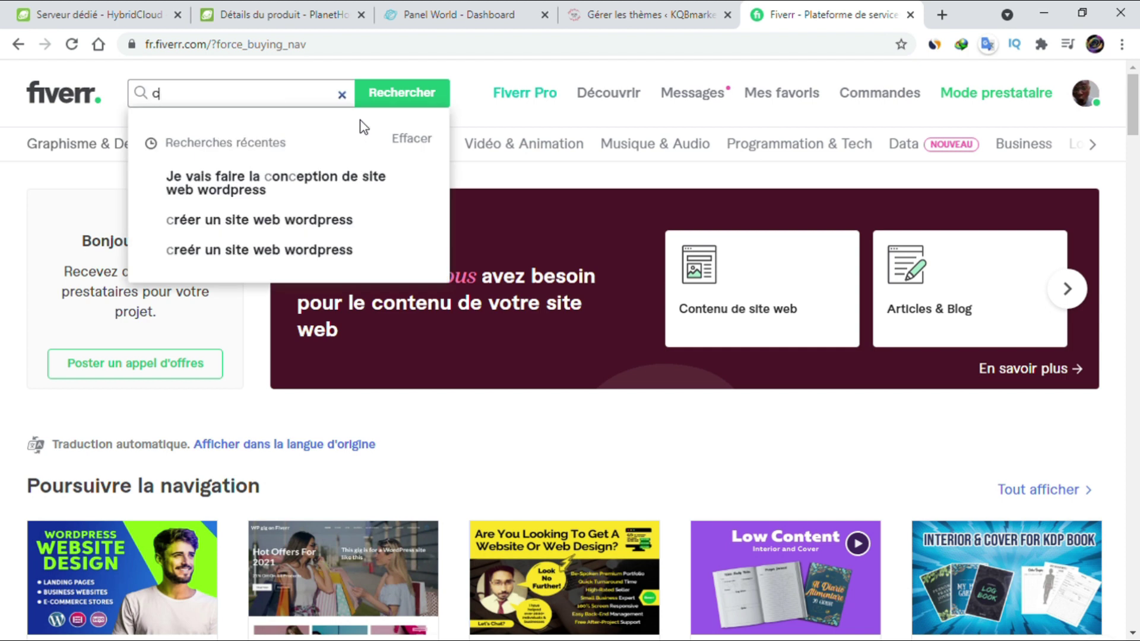
text(reer)
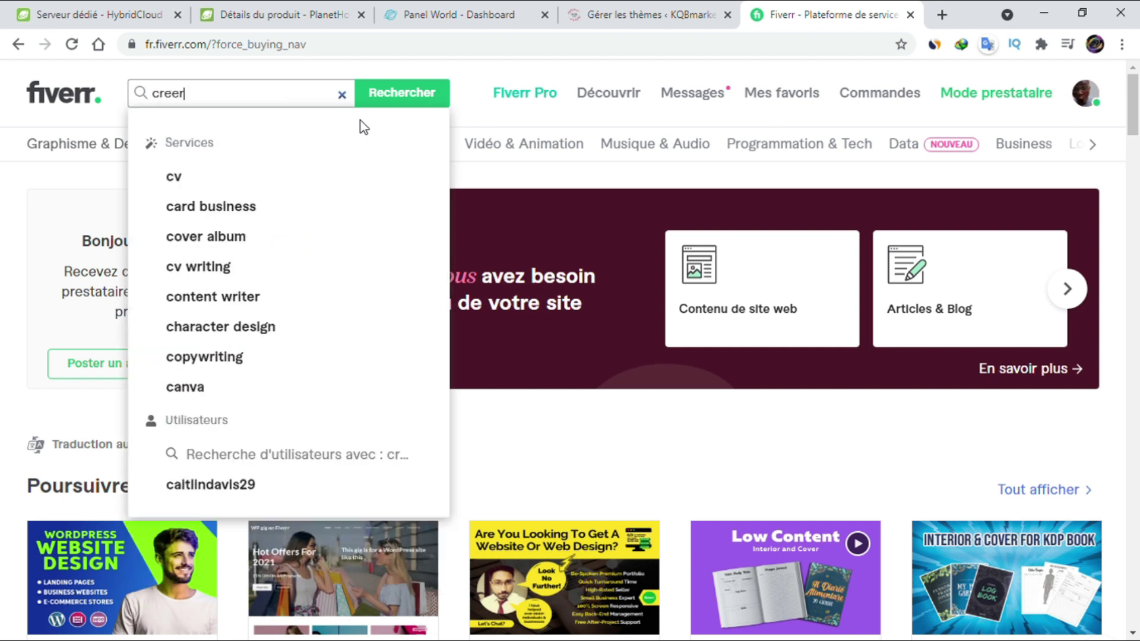
text( un s)
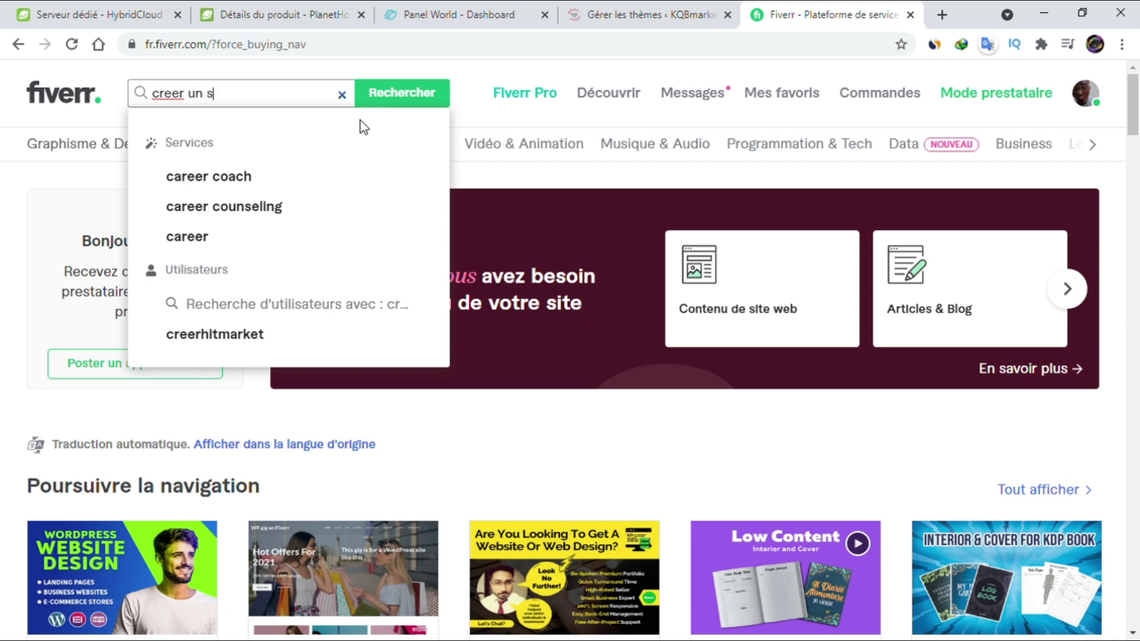
text(ite web word)
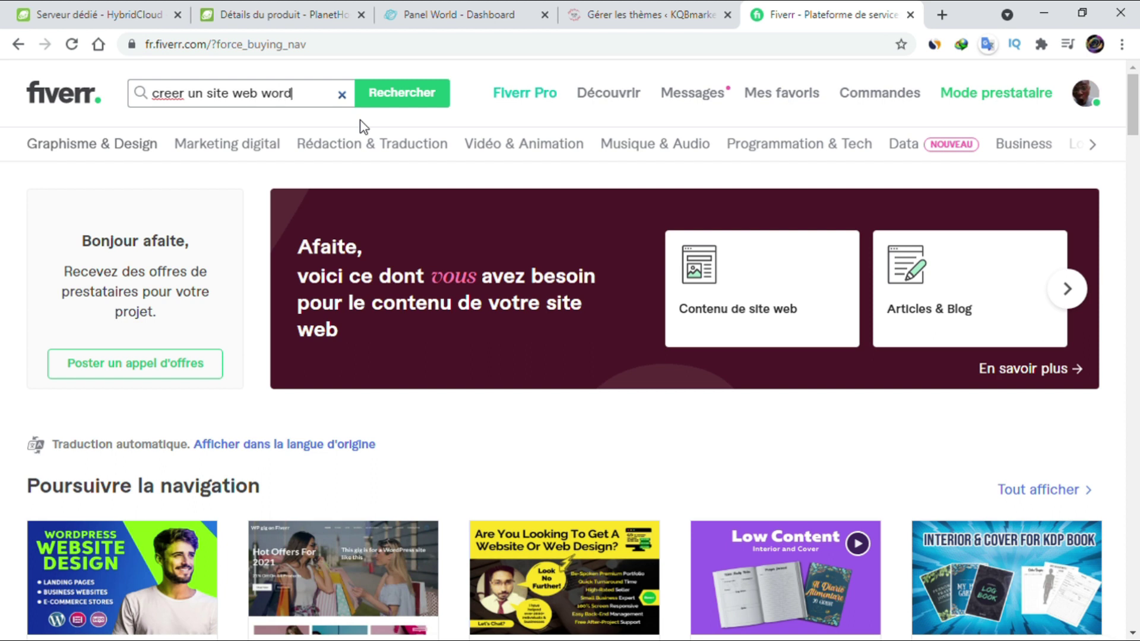
text(press)
key(Return)
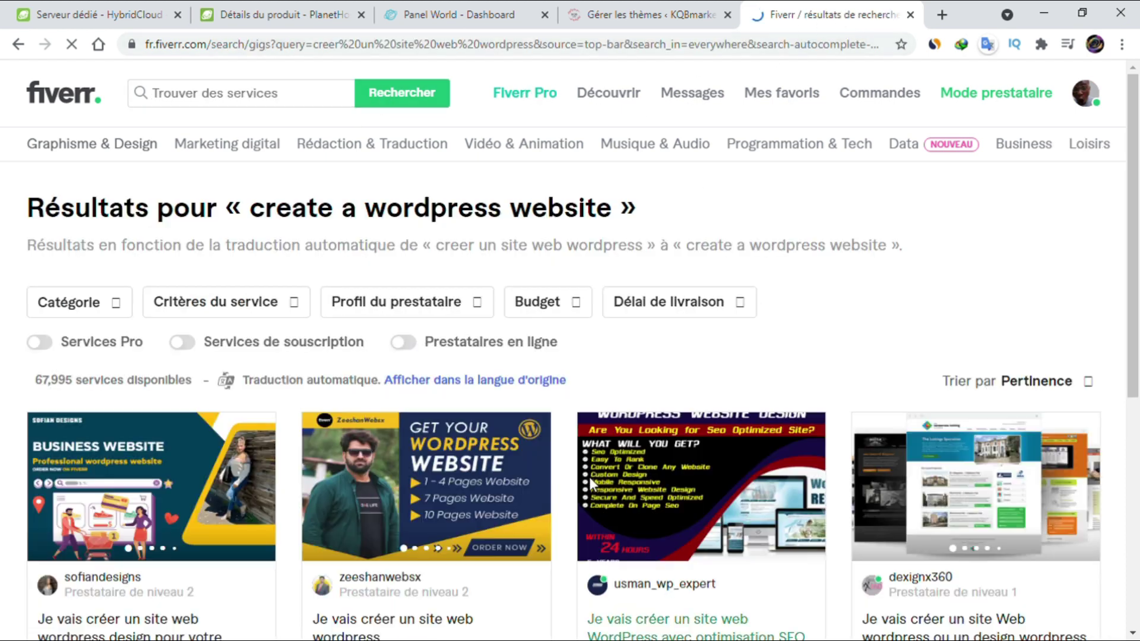
Look through the WordPress site creation offers in the Fiverr results, comparing their ratings and starting prices.
scroll(589, 475, down, 3)
scroll(589, 471, down, 1)
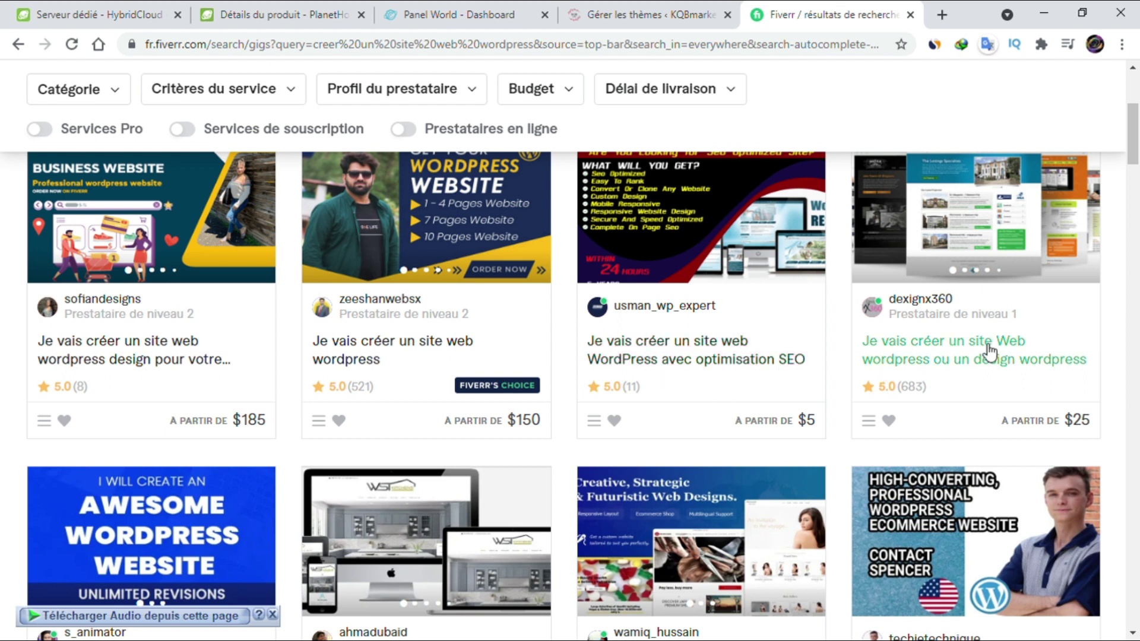
scroll(989, 351, down, 7)
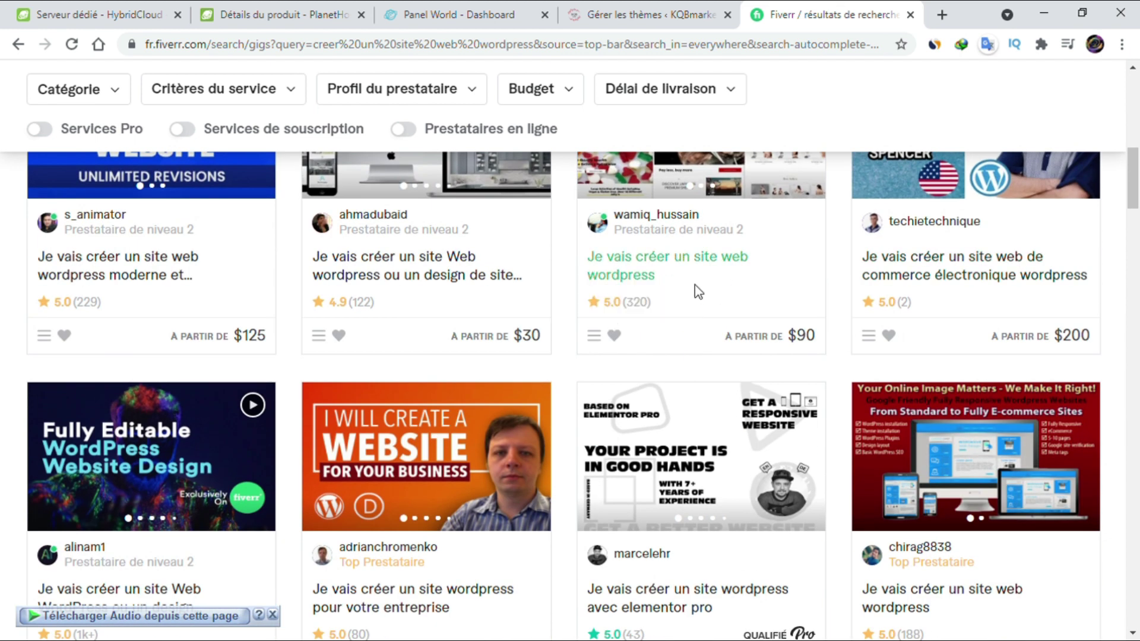
scroll(669, 293, up, 2)
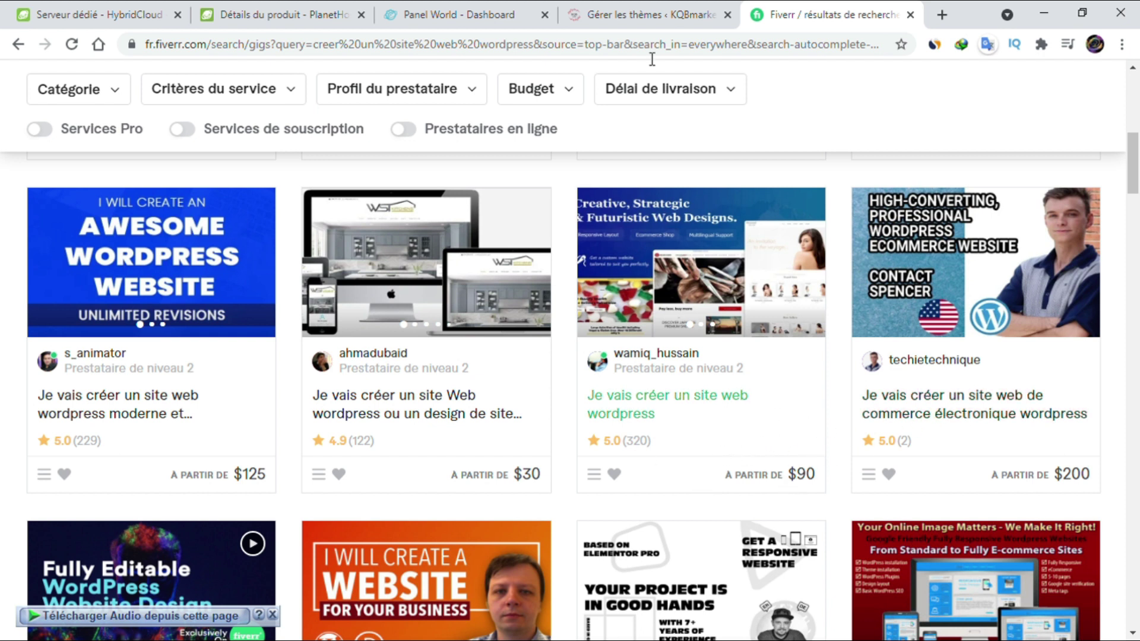
Return to the site's WordPress themes page and review the installed themes down to Twenty Twenty-One.
click(592, 13)
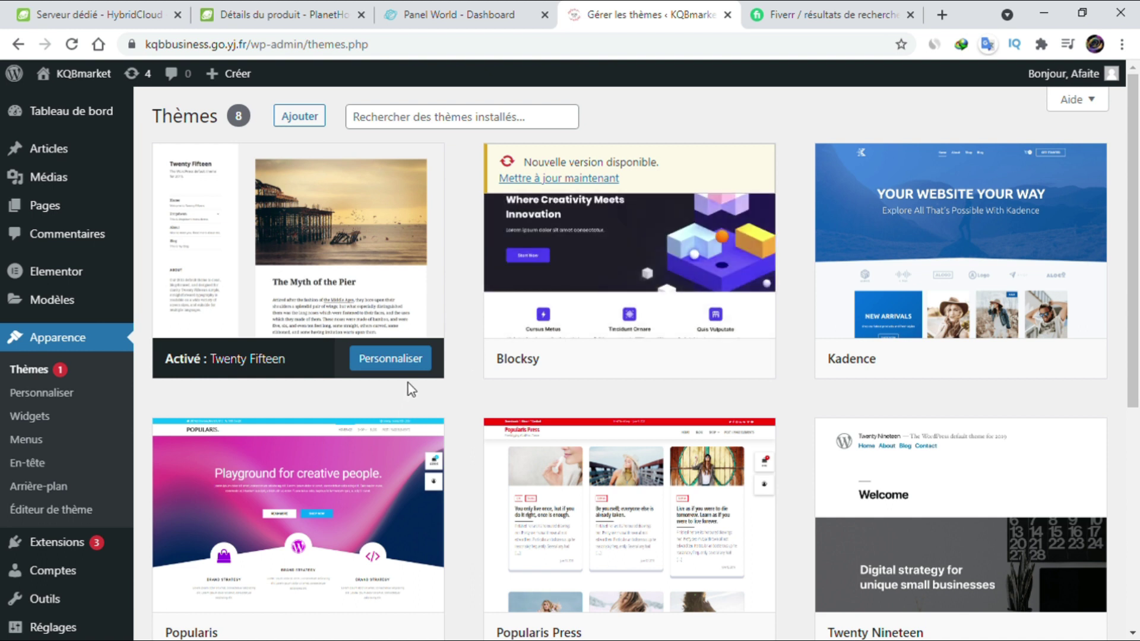
scroll(406, 397, down, 5)
scroll(406, 397, up, 5)
scroll(406, 396, down, 5)
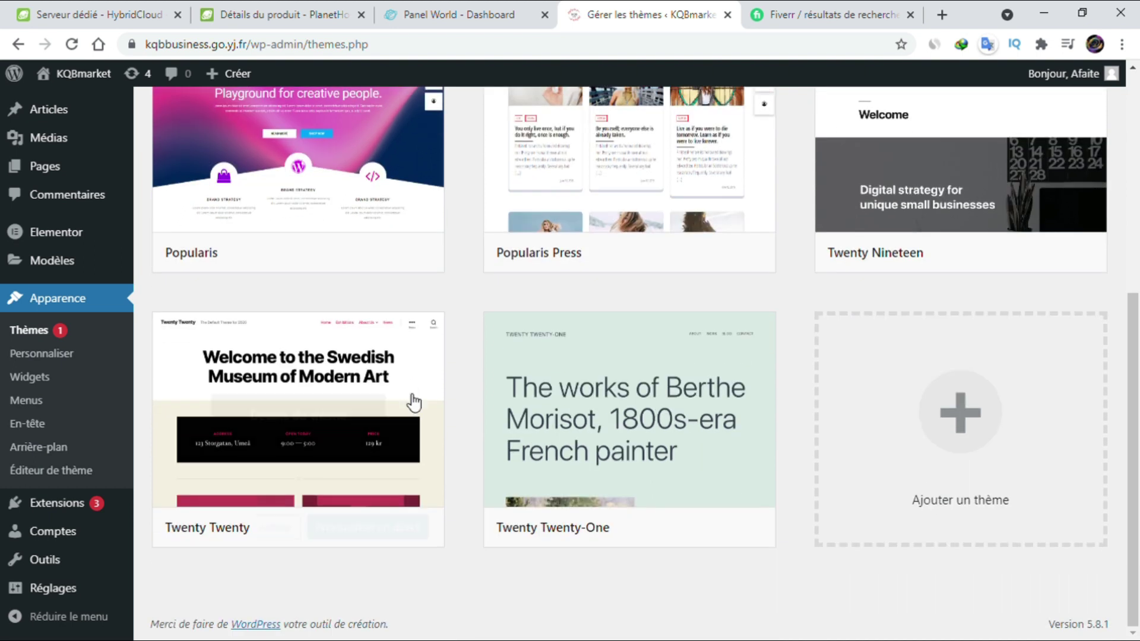
scroll(407, 394, up, 5)
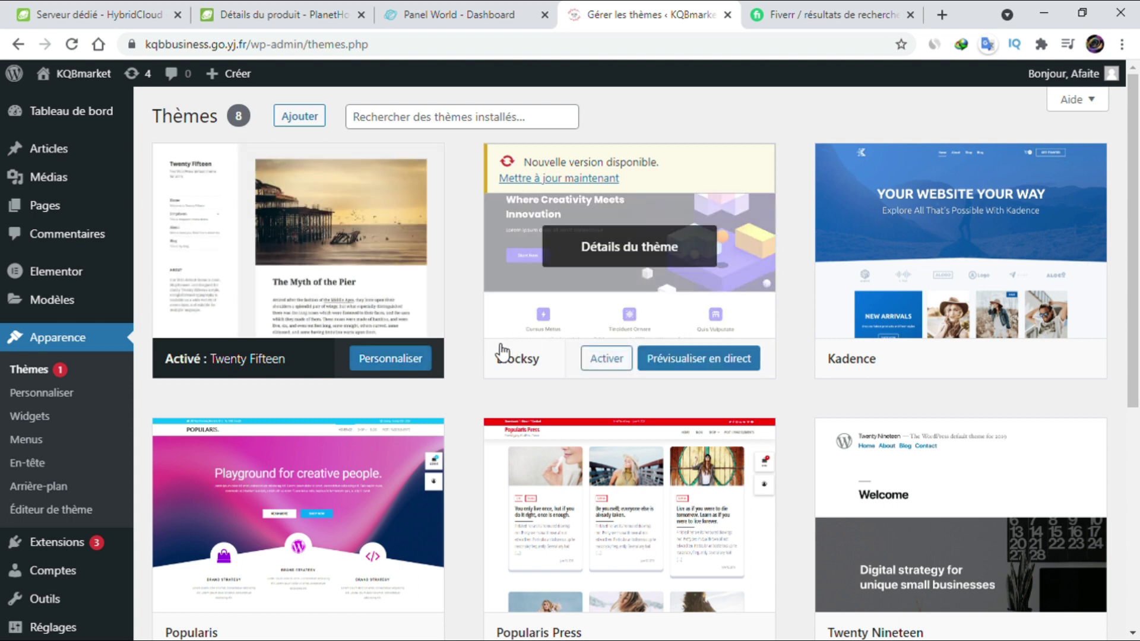
click(770, 13)
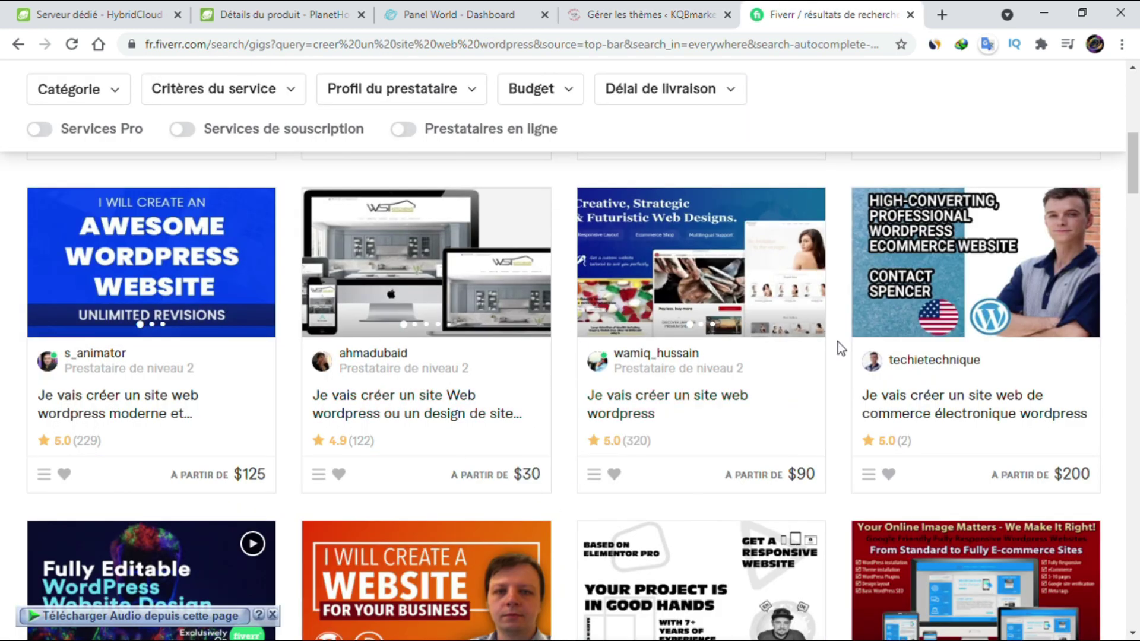
click(621, 14)
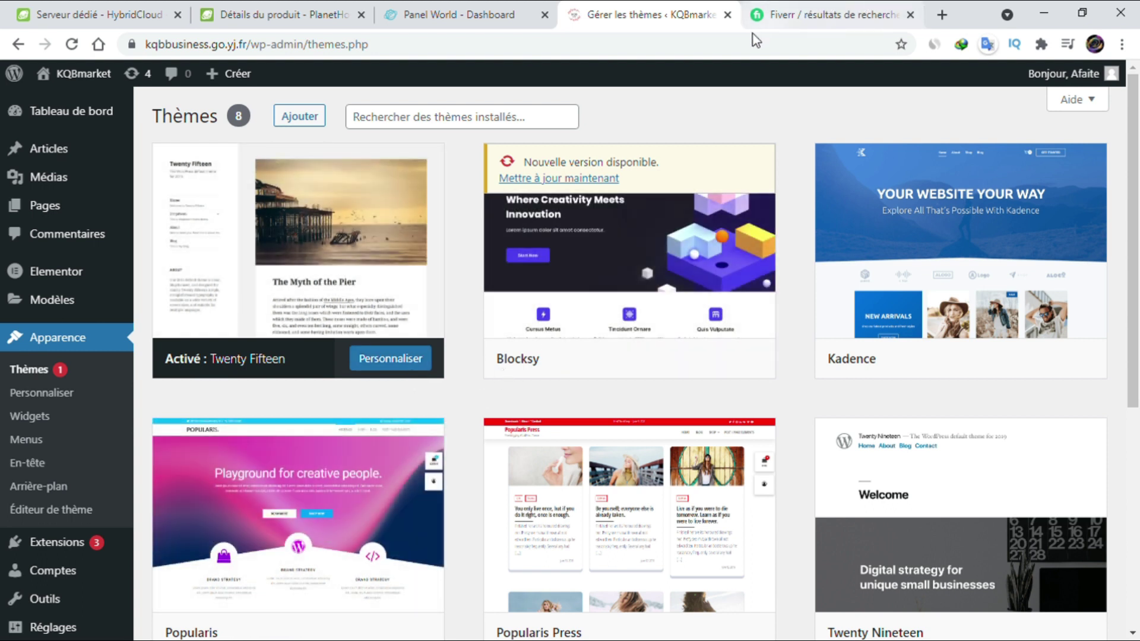
click(799, 9)
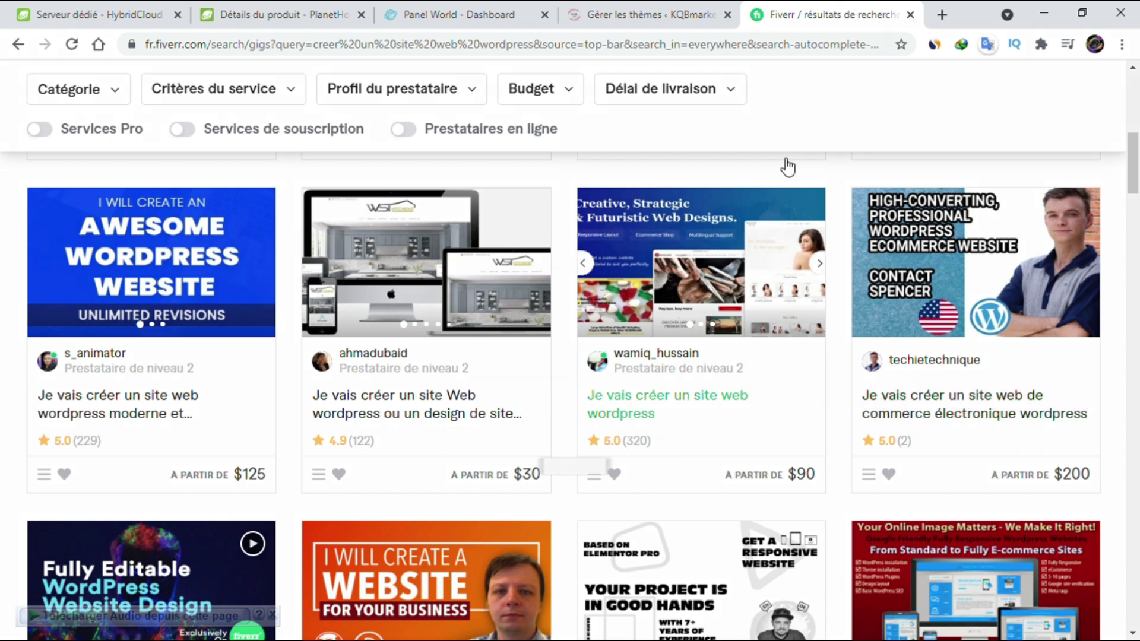
click(653, 13)
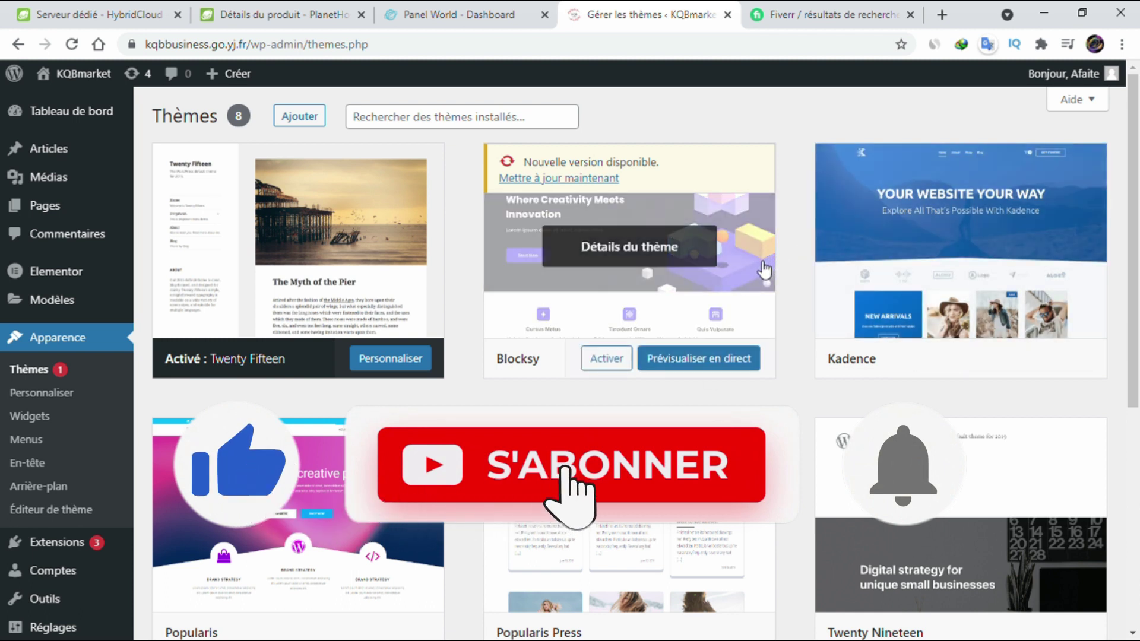
scroll(760, 275, down, 2)
scroll(760, 274, up, 2)
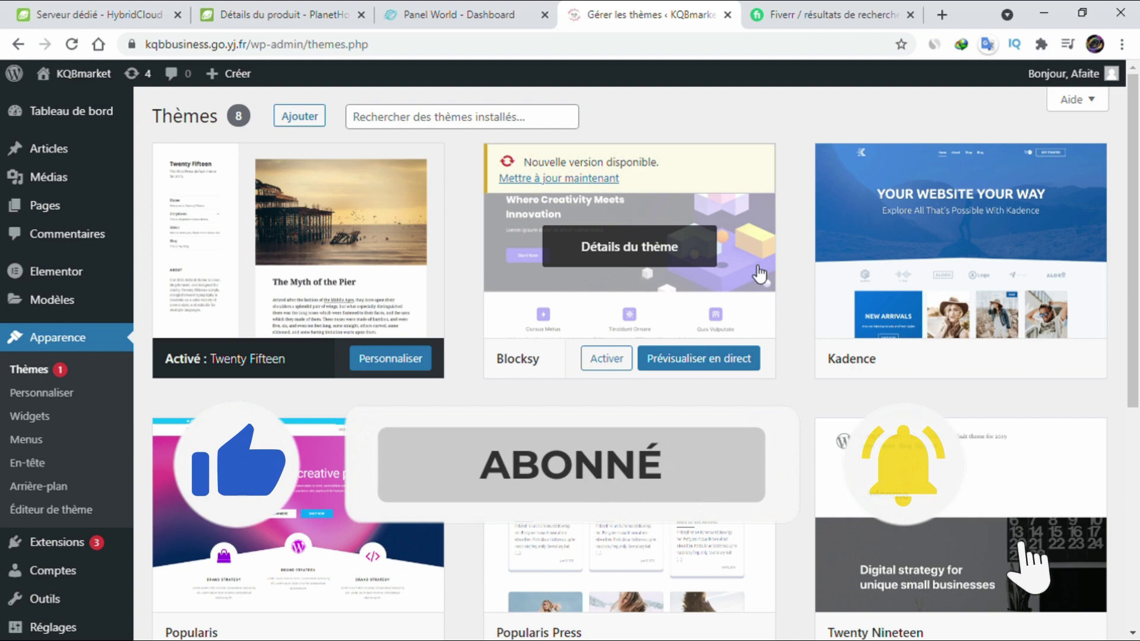